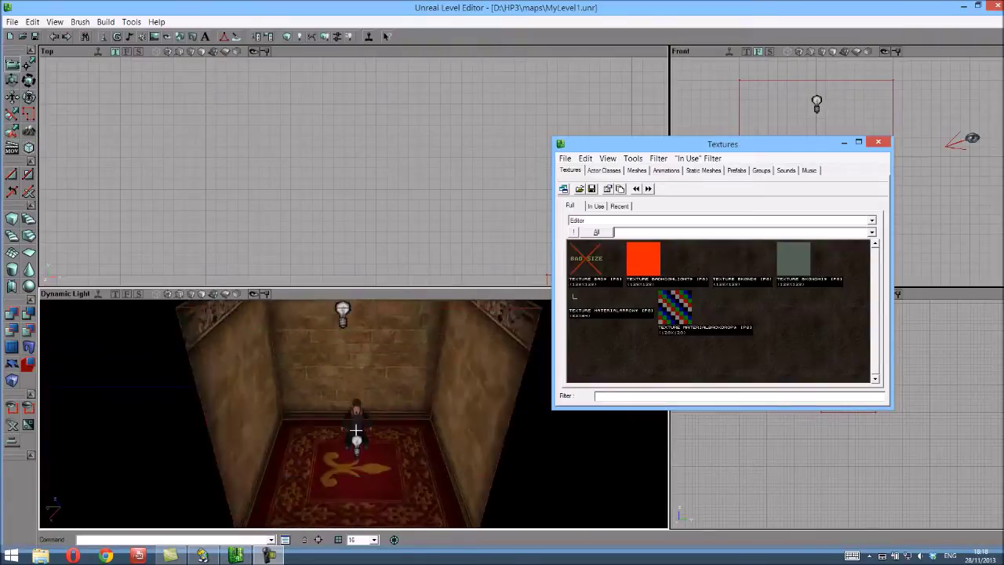
Step: Minimize the texture browser and examine the existing room in the 3D and top views
left_click_drag(353, 414, 352, 410)
right_click_drag(352, 410, 353, 410)
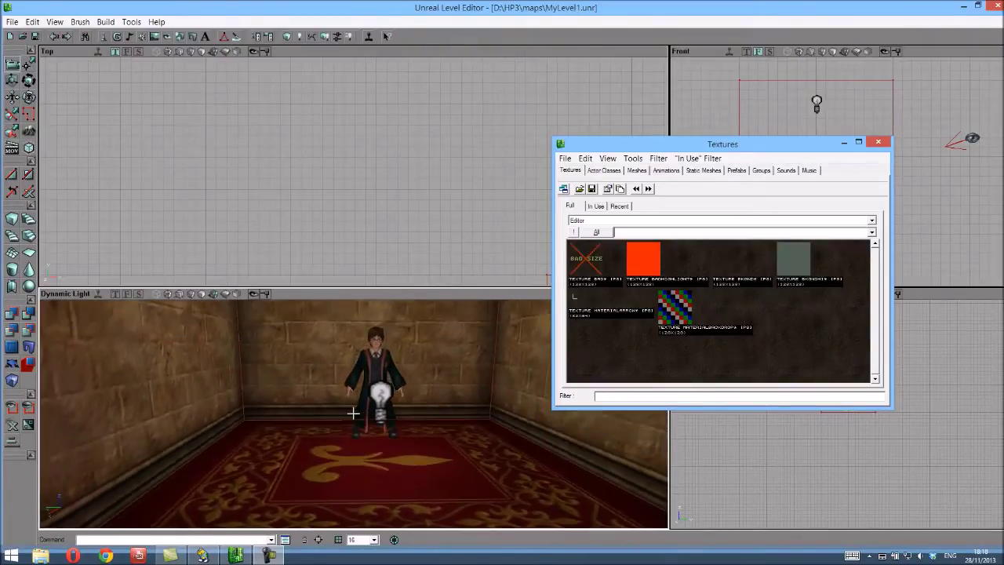
mouse_move(353, 413)
left_mouse_down()
mouse_move(369, 417)
mouse_move(352, 411)
mouse_move(359, 427)
mouse_move(341, 410)
mouse_move(357, 404)
mouse_move(353, 416)
mouse_move(354, 397)
mouse_move(353, 414)
left_mouse_up()
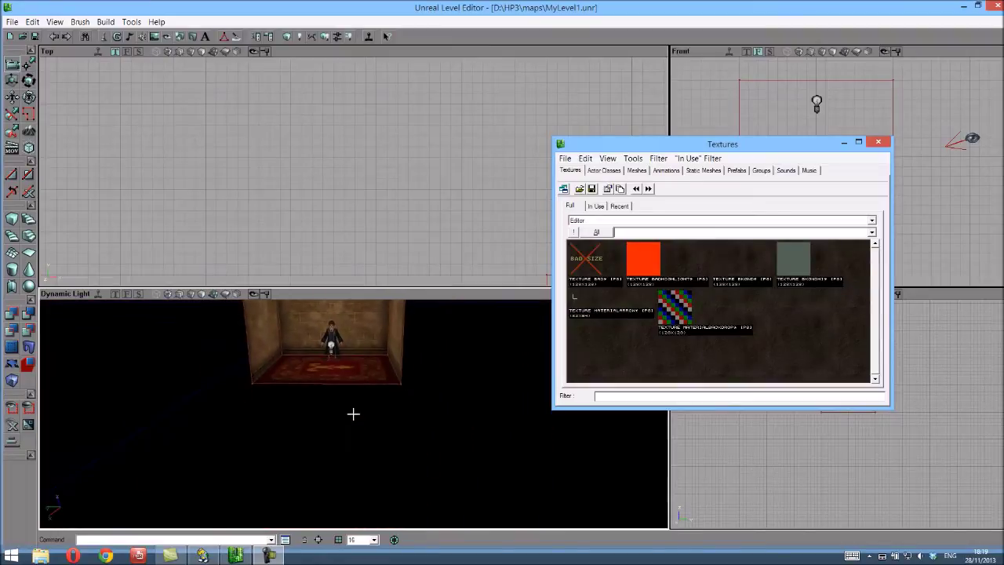
left_click(843, 142)
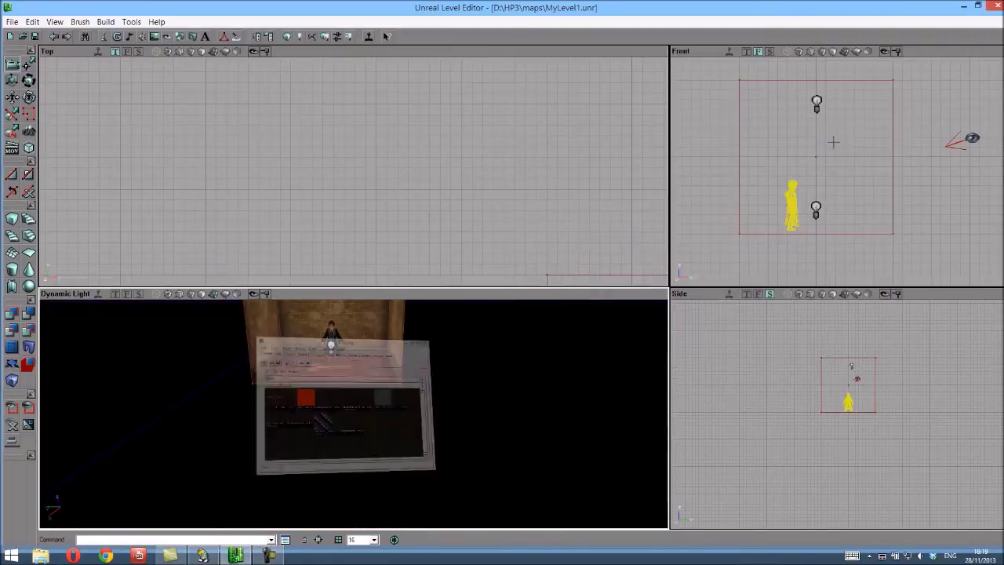
mouse_move(354, 168)
left_mouse_down()
mouse_move(352, 158)
mouse_move(354, 172)
left_mouse_up()
scroll(354, 172, "up", 2)
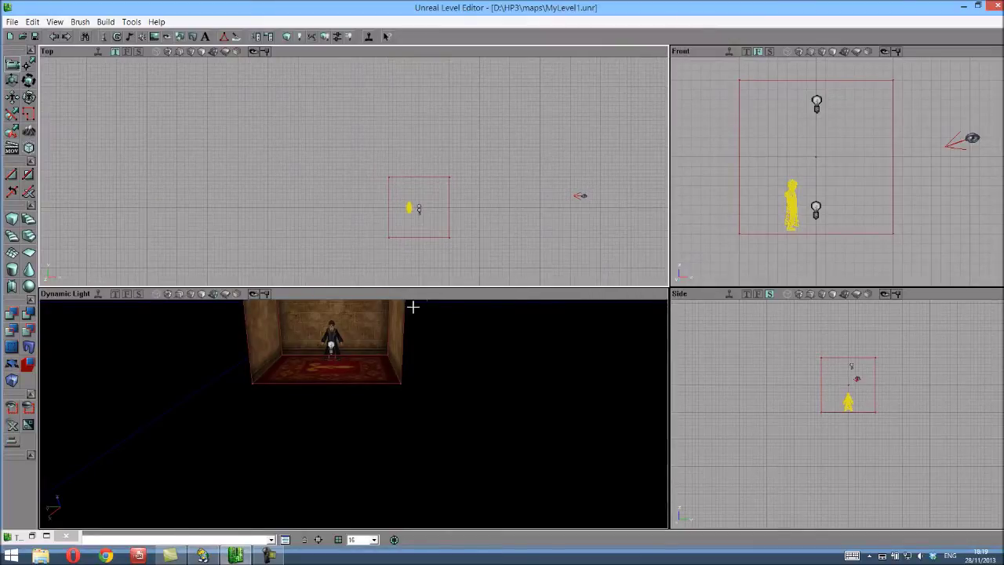
scroll(352, 408, "up", 3)
scroll(353, 410, "up", 3)
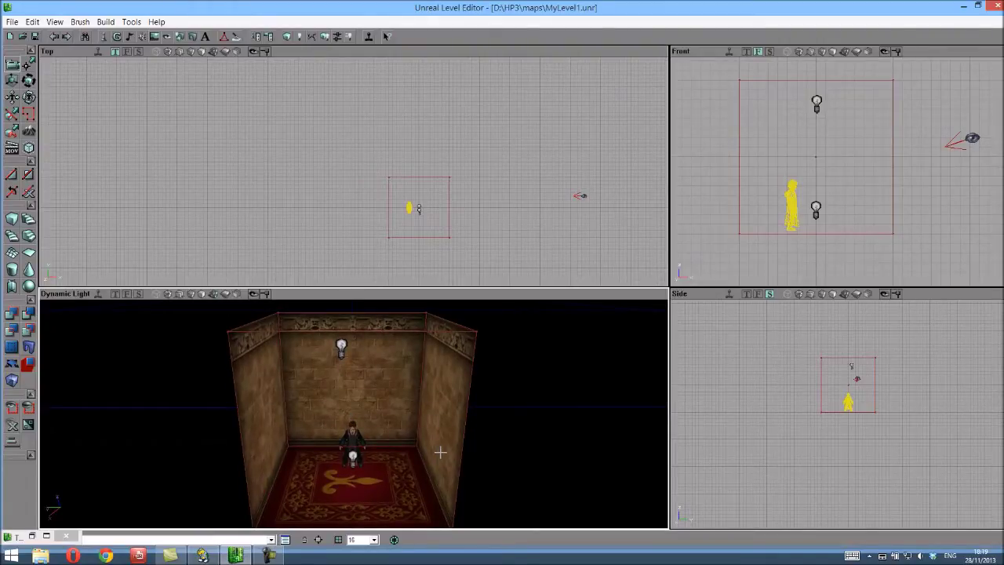
scroll(354, 412, "down", 5)
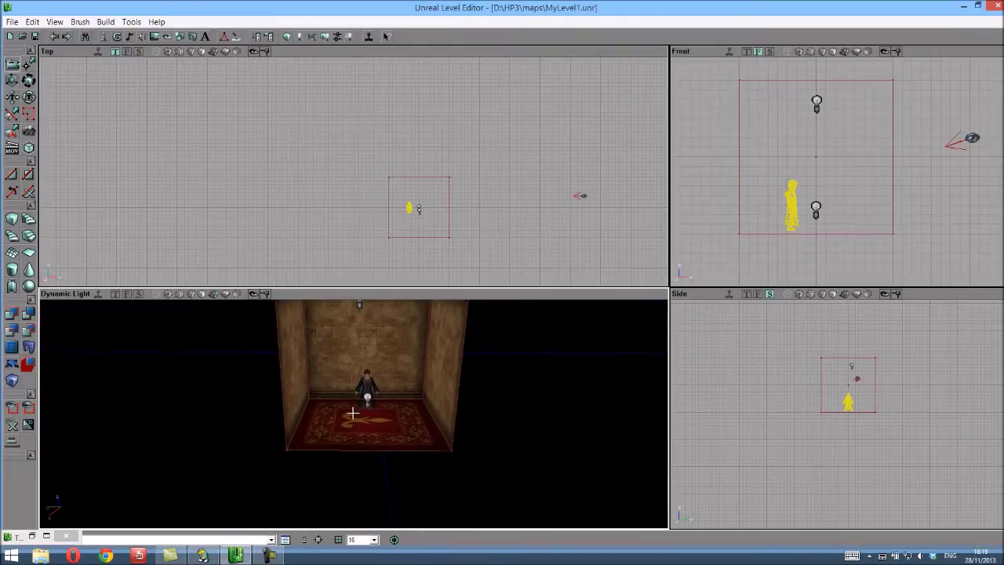
scroll(353, 412, "up", 1)
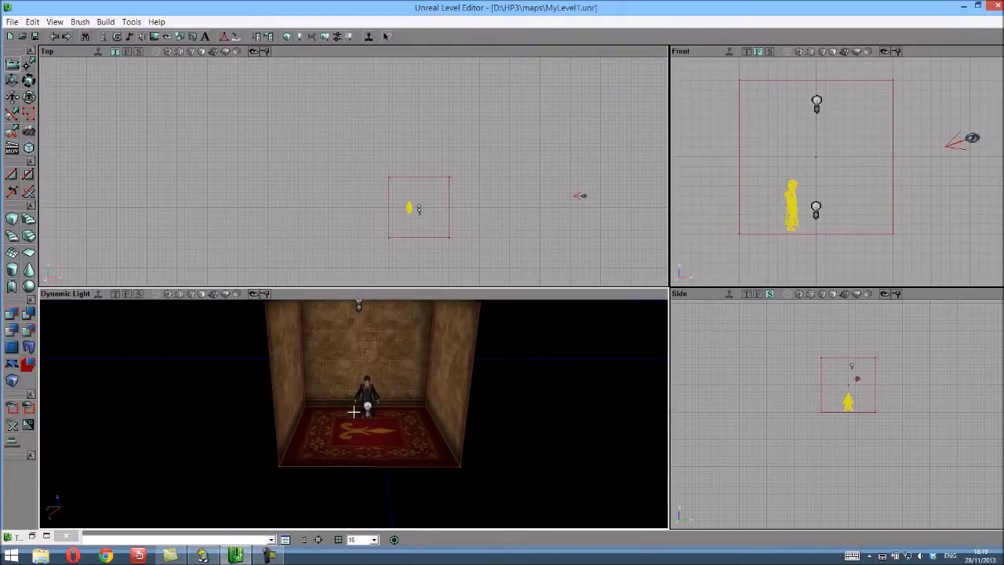
Step: Build a cube builder brush with its width set to 512
right_click(15, 222)
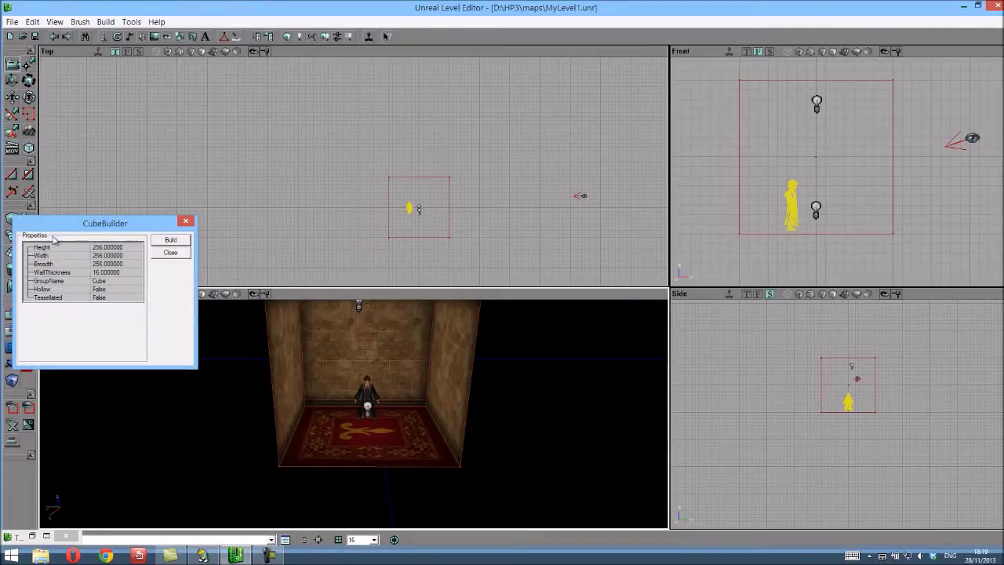
left_click(107, 256)
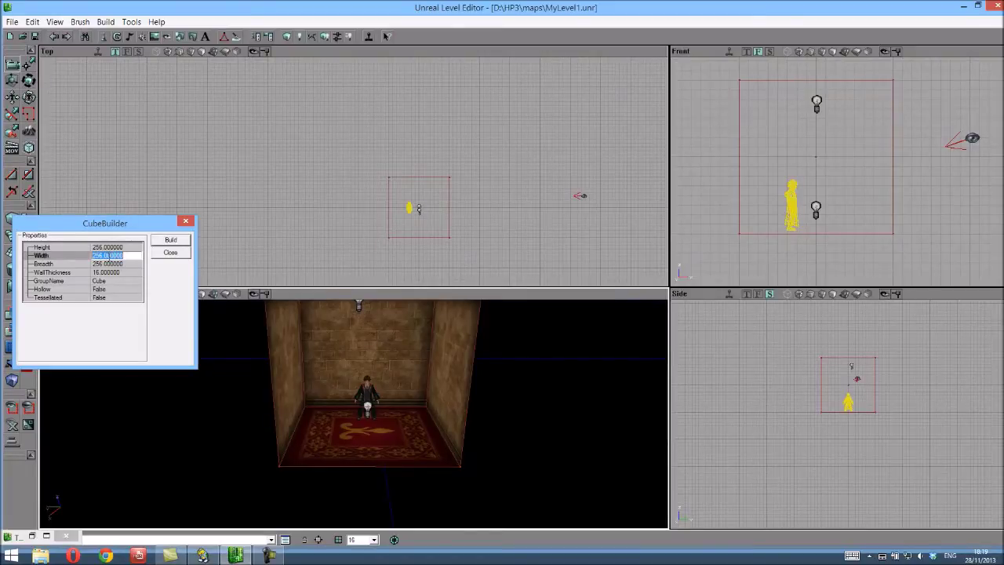
type("512")
left_click(169, 240)
left_click(171, 251)
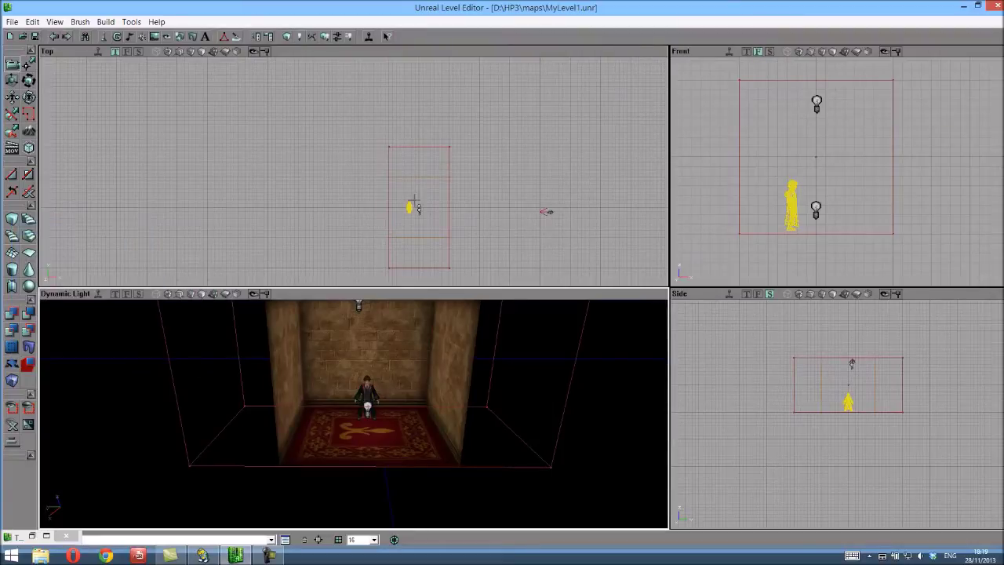
Step: Move the builder brush beside the existing room with a small gap between them and subtract it to carve a second room
left_click(388, 161)
scroll(438, 165, "up", 3)
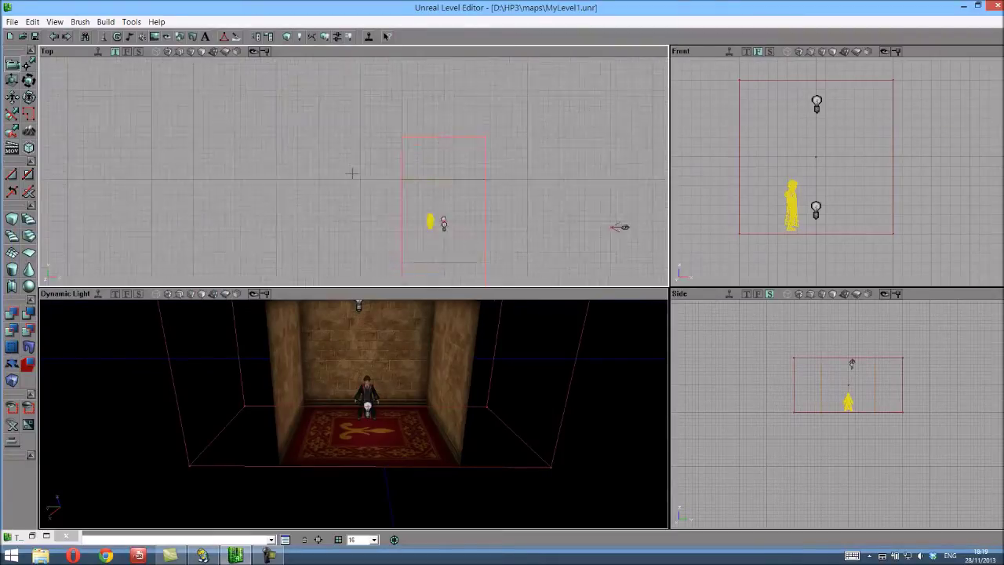
left_click(450, 184)
left_click(437, 147)
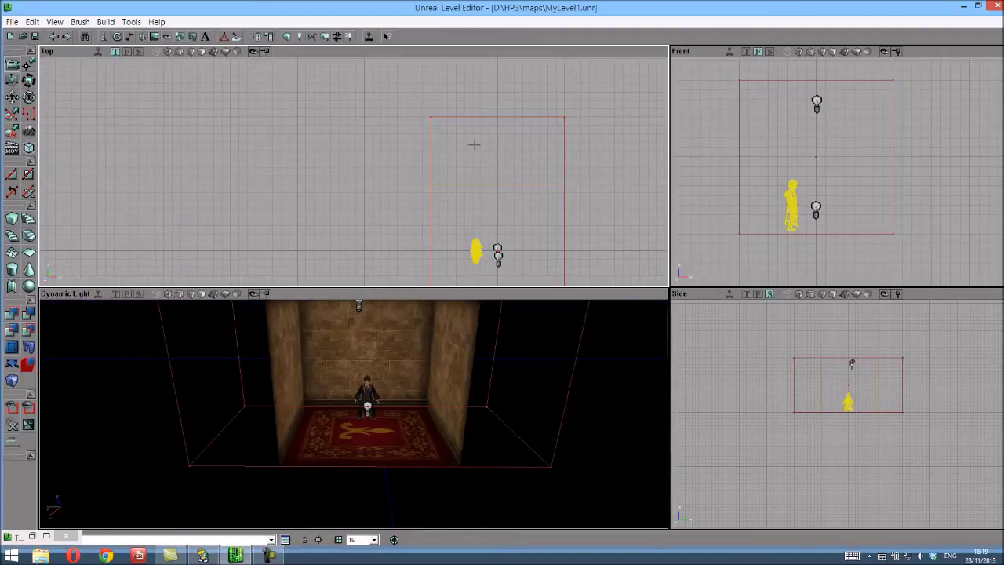
left_click(430, 133)
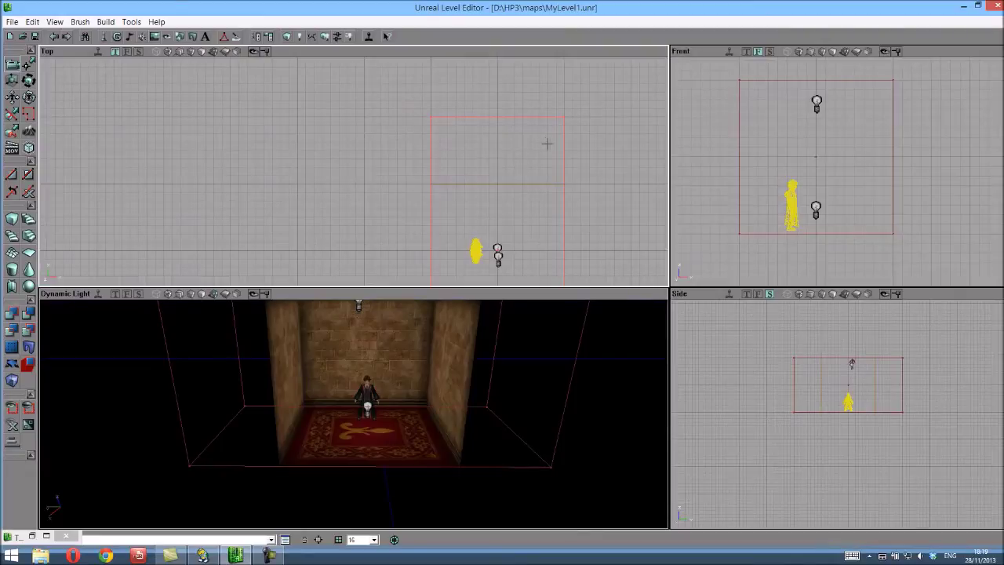
left_click_drag(561, 145, 351, 171, "ctrl")
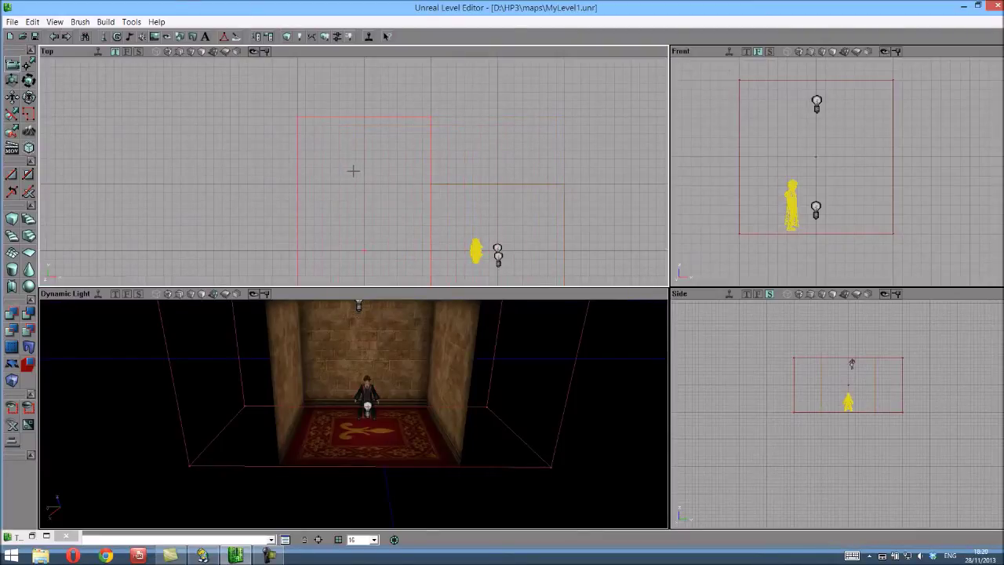
mouse_move(441, 406)
right_mouse_down()
mouse_move(353, 405)
mouse_move(356, 414)
mouse_move(352, 405)
mouse_move(354, 413)
right_mouse_up()
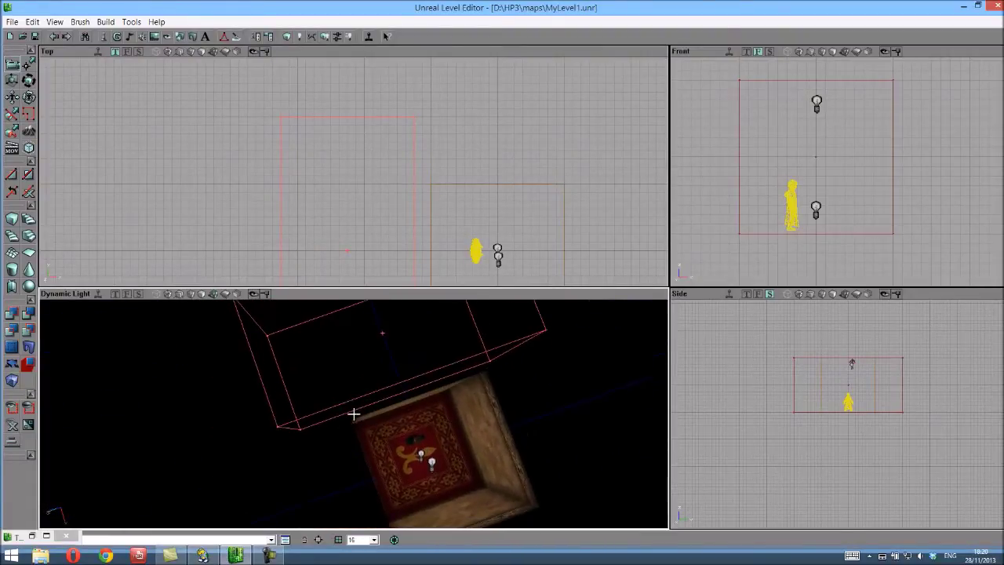
mouse_move(455, 176)
left_mouse_down()
mouse_move(353, 171)
mouse_move(445, 204)
left_mouse_up()
mouse_move(360, 161)
left_mouse_down()
mouse_move(354, 171)
mouse_move(354, 155)
mouse_move(353, 171)
left_mouse_up()
left_click_drag(765, 220, 839, 171)
mouse_move(245, 411)
right_mouse_down()
mouse_move(361, 408)
mouse_move(354, 413)
right_mouse_up()
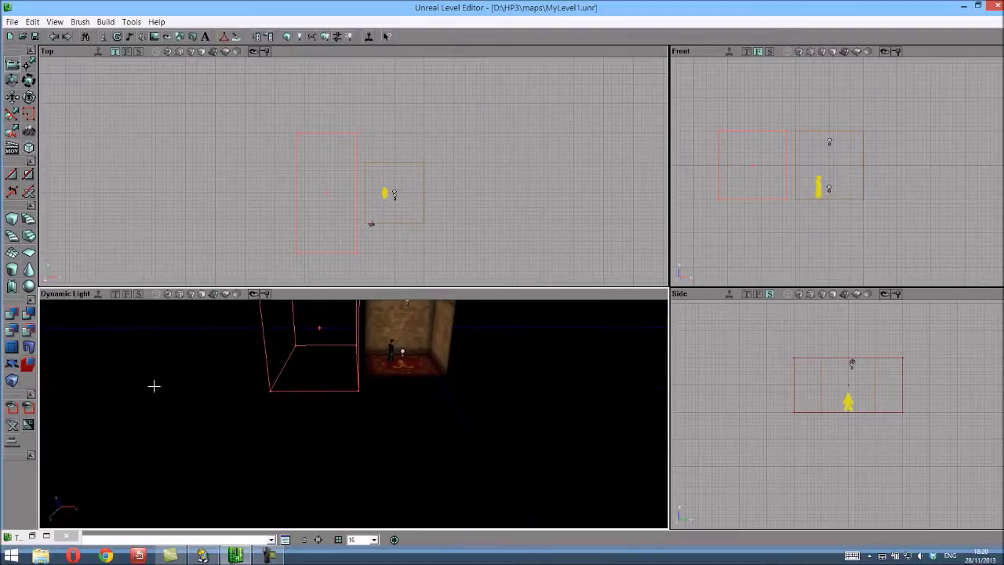
left_click(29, 313)
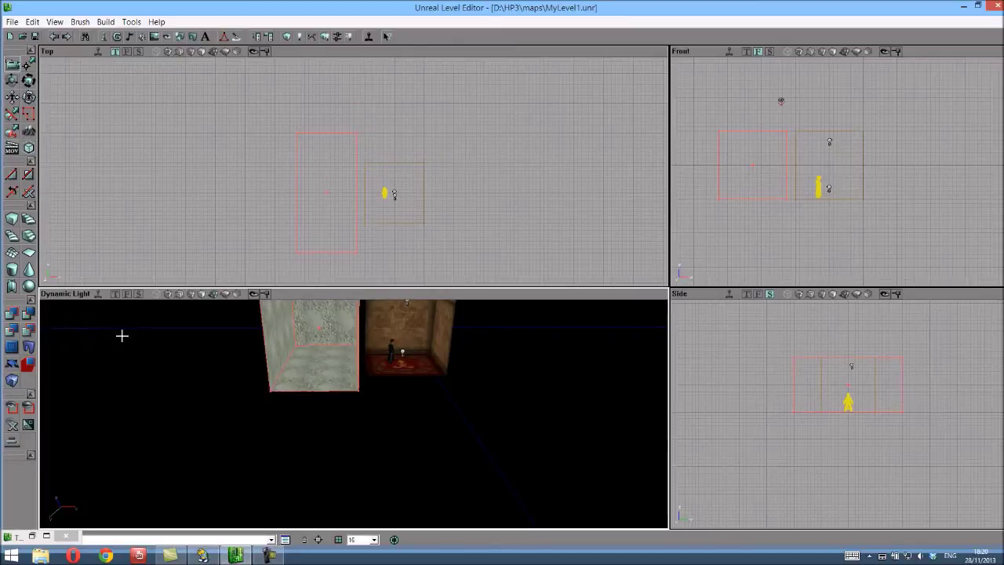
Step: Select all four wall surfaces of the new room together
mouse_move(354, 413)
left_mouse_down()
mouse_move(363, 412)
mouse_move(353, 415)
mouse_move(336, 367)
left_mouse_up()
left_click(494, 396)
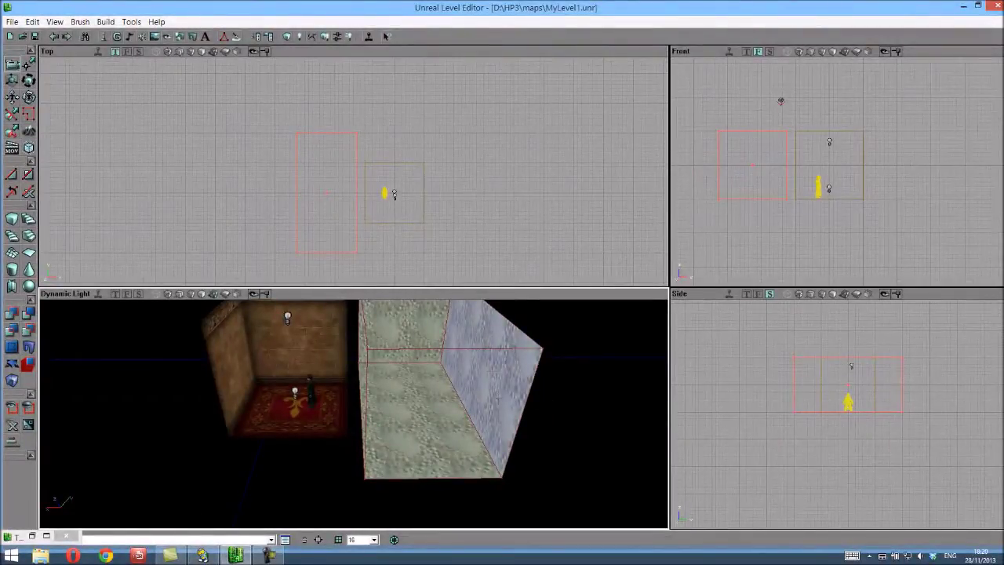
left_click(427, 325, "ctrl")
right_click_drag(427, 325, 350, 413)
left_click_drag(350, 413, 354, 413)
left_click(251, 361, "ctrl")
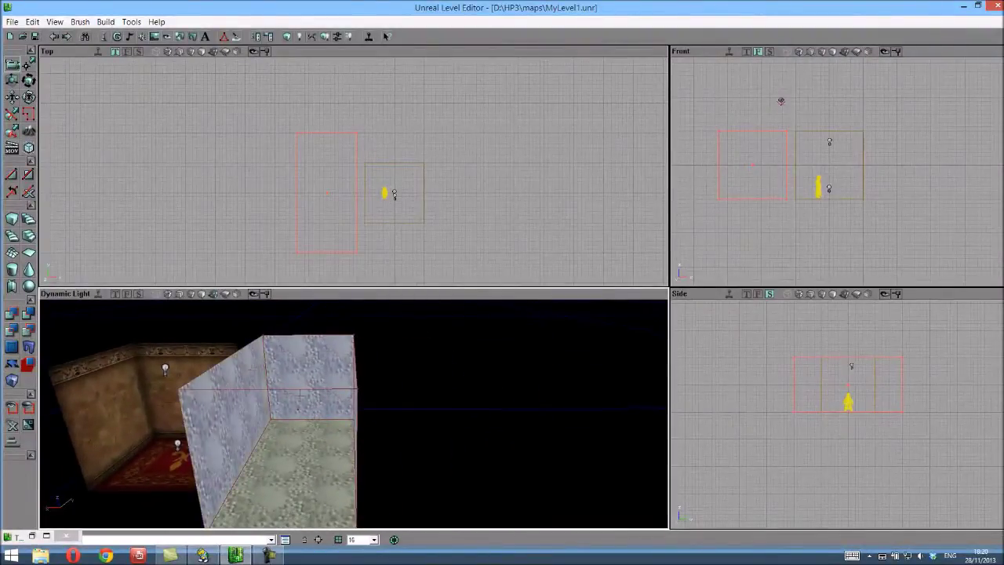
left_click_drag(251, 361, 354, 408)
right_click_drag(354, 408, 354, 414)
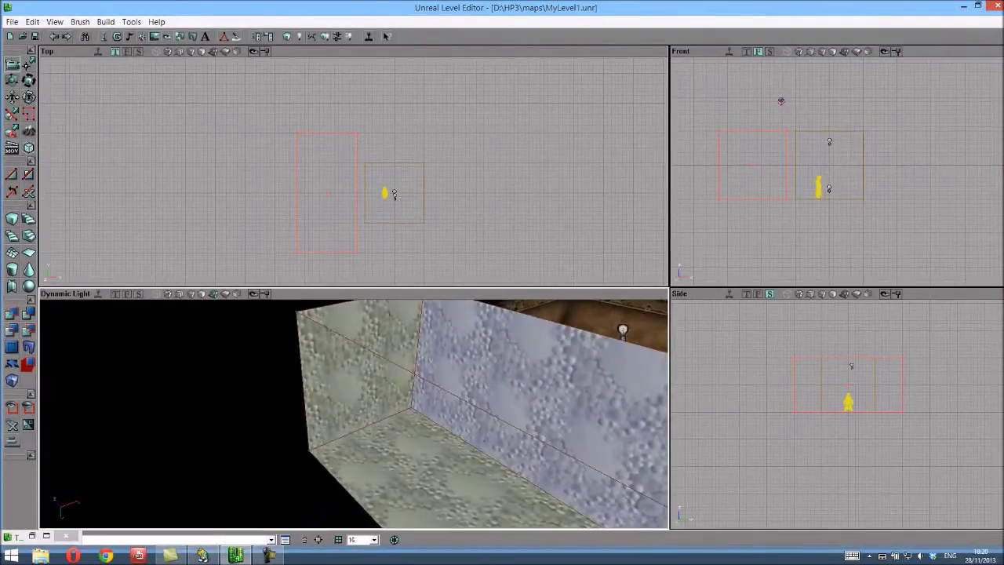
left_click(353, 384, "ctrl")
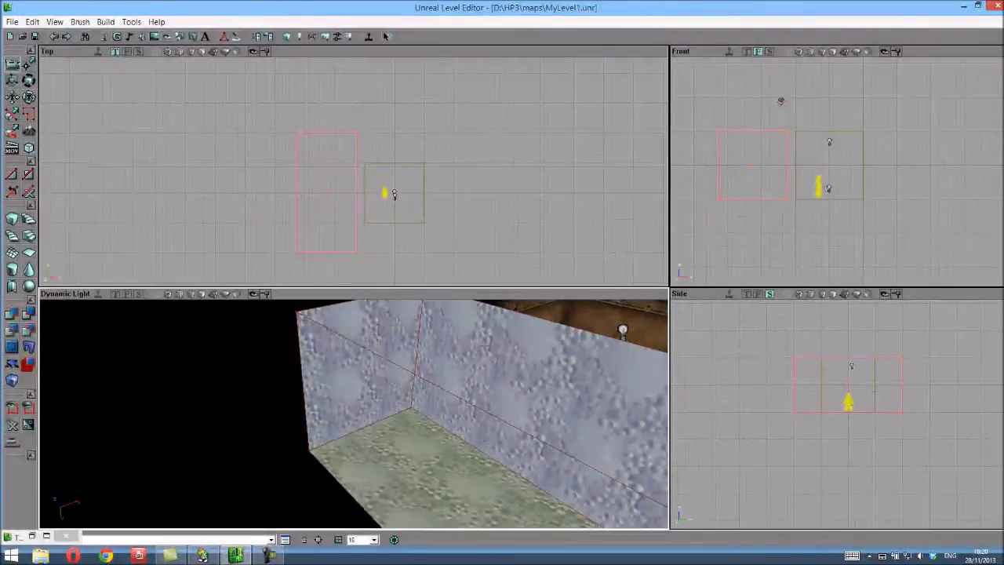
right_click_drag(353, 413, 354, 413)
left_click_drag(354, 413, 353, 413)
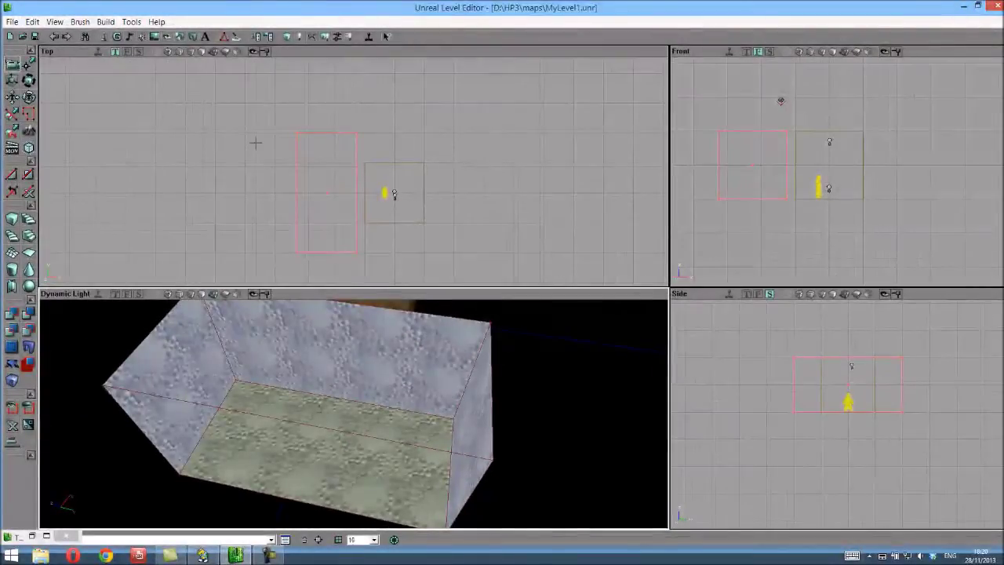
Step: Texture the selected walls from the HP3_Walls package, trying RunHog6 and replacing it with CR_stone_wall_solid_trim
left_click(155, 40)
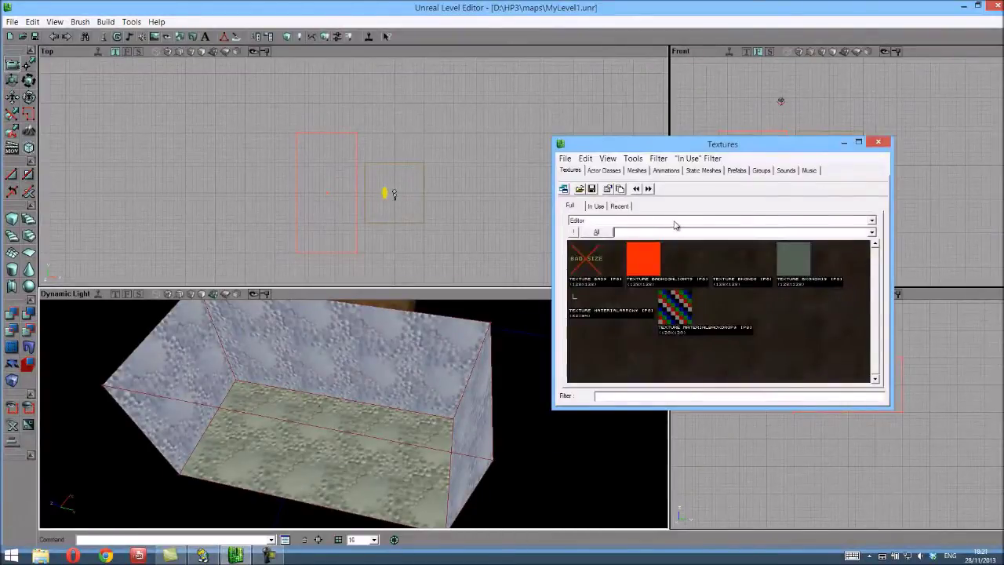
left_click(674, 222)
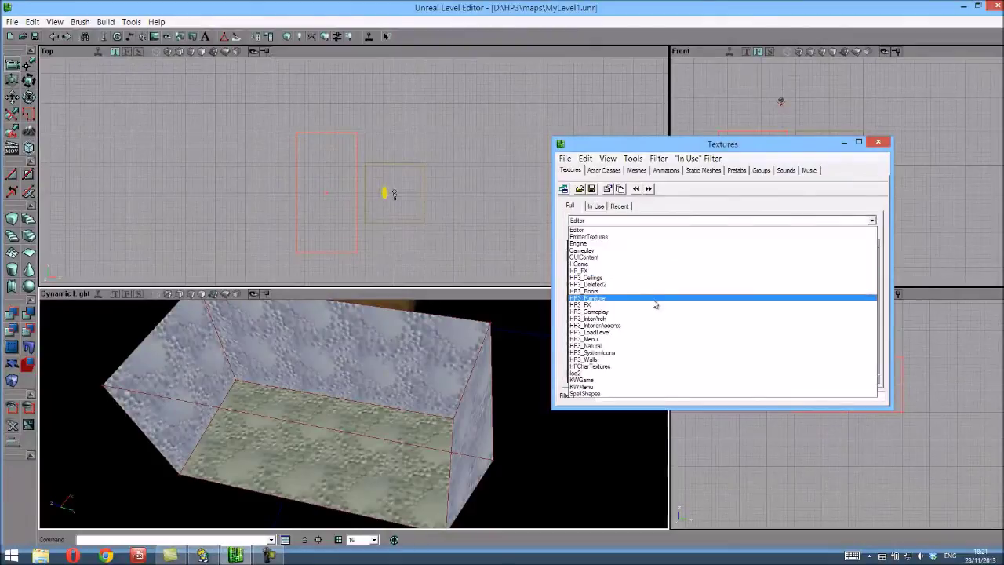
left_click(612, 360)
scroll(875, 321, "down", 2)
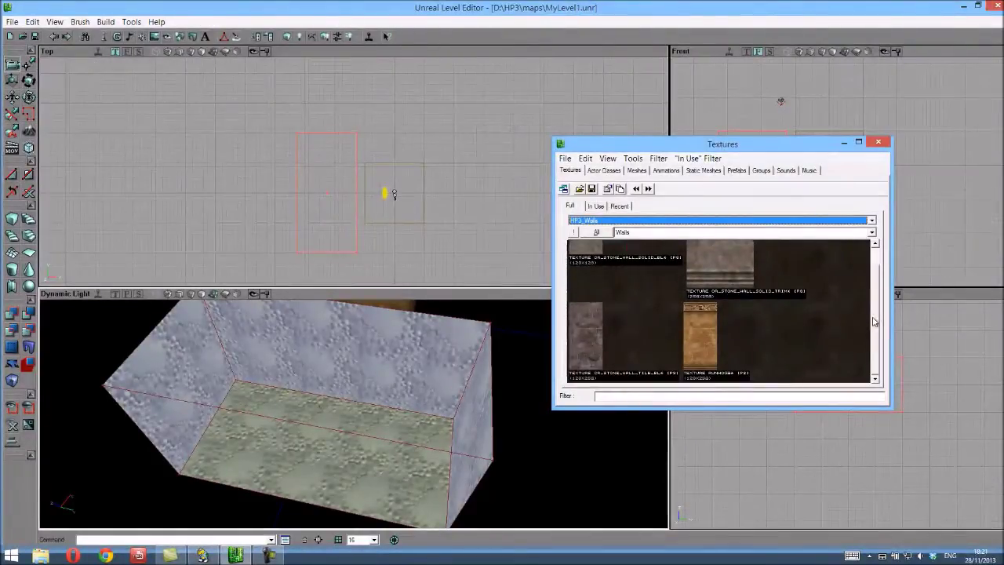
left_click(708, 335)
right_click_drag(518, 463, 520, 391)
right_click_drag(354, 417, 352, 413)
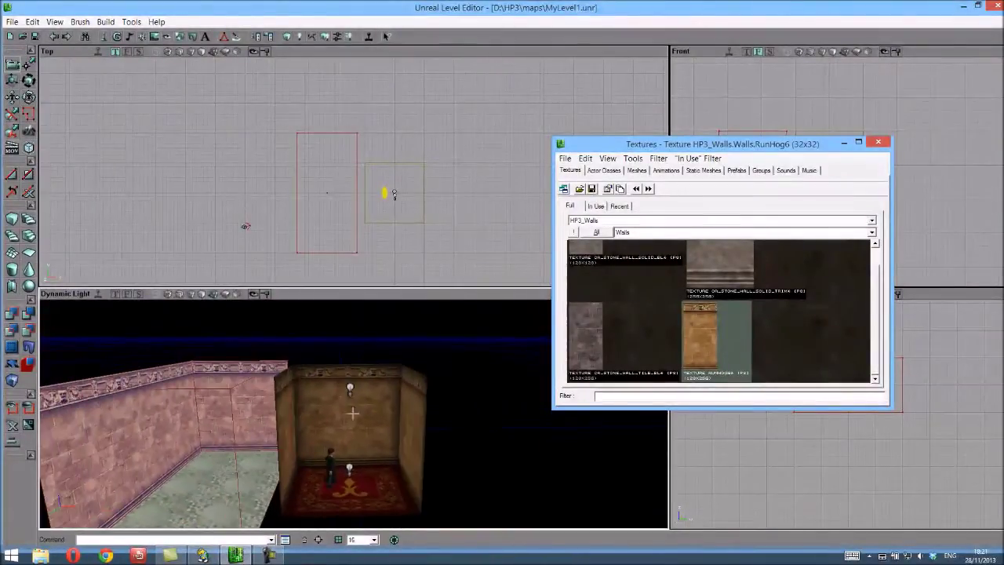
left_click(735, 264)
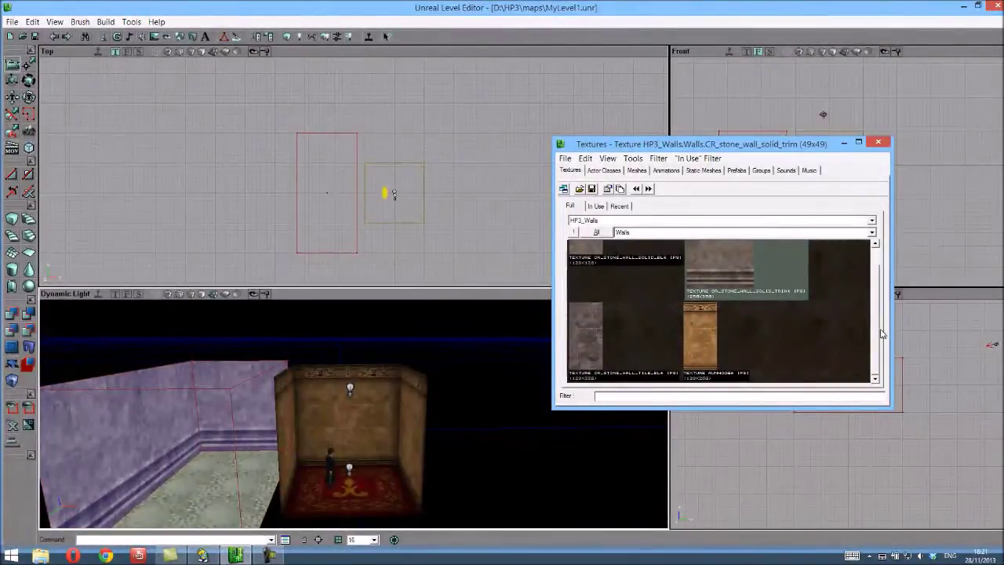
scroll(880, 305, "up", 1)
Step: Apply the RugArrow texture from the HP3_Floors package to the new room's floor
right_click_drag(355, 376, 352, 413)
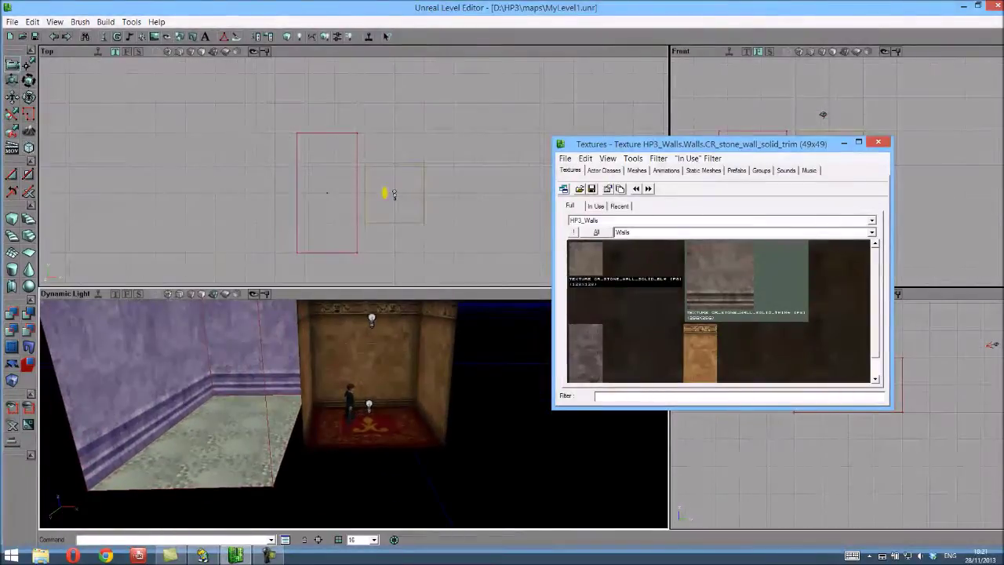
left_click(208, 424)
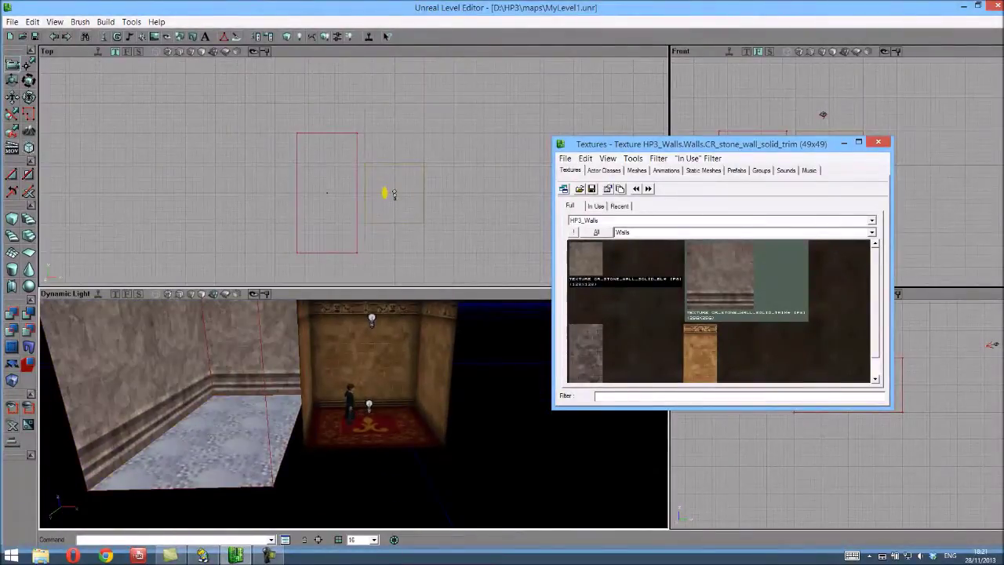
left_click(637, 223)
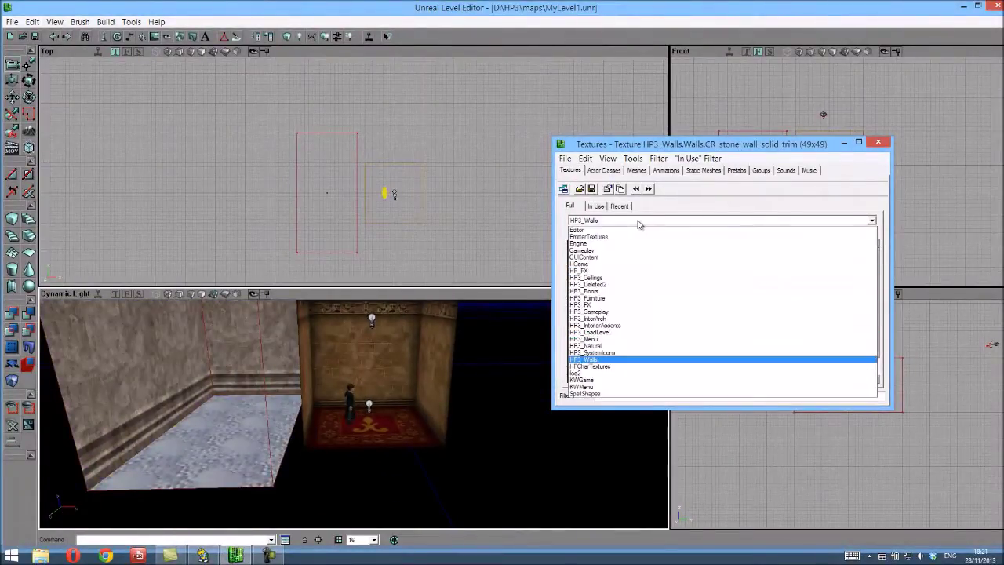
left_click(629, 291)
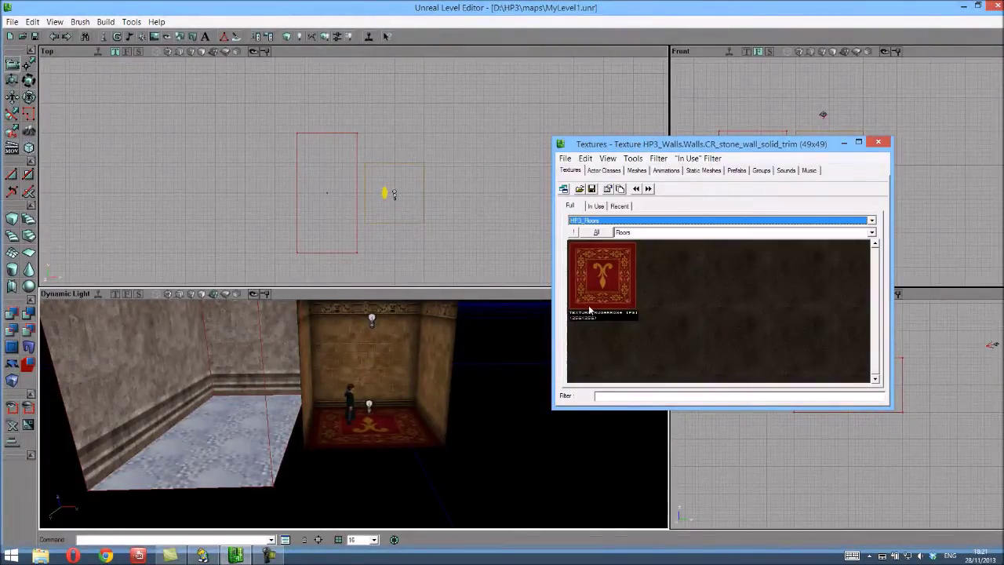
left_click(596, 292)
Step: Apply the Dome1 texture from the HP3_Ceilings package's Hogwarts group to the new room's ceiling
left_click_drag(409, 435, 334, 408)
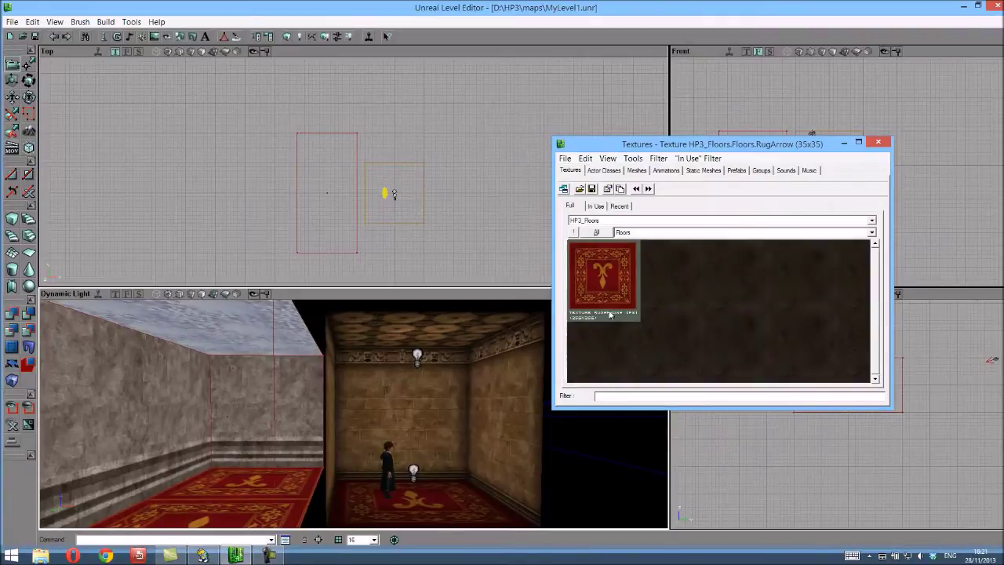
left_click(641, 233)
left_click(637, 223)
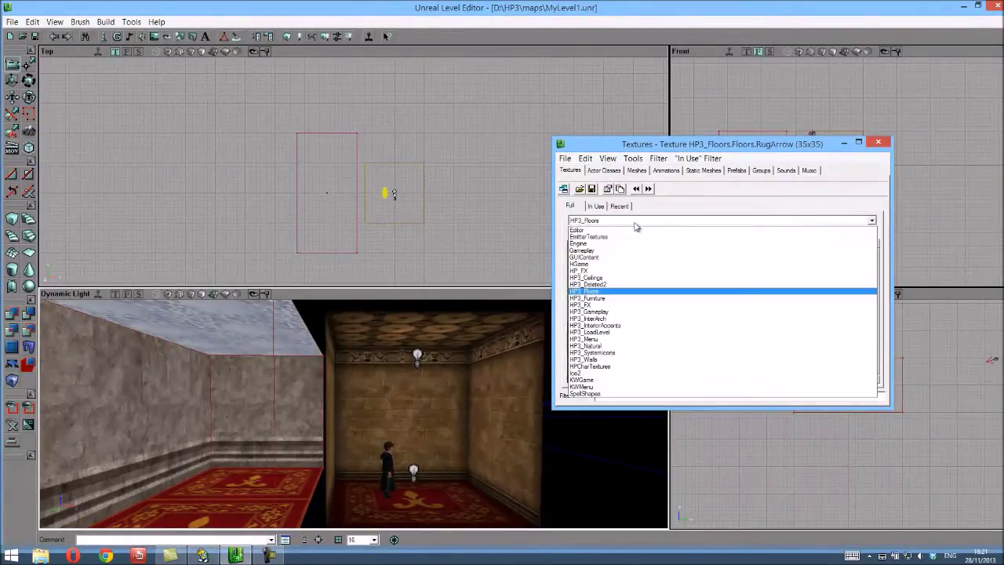
left_click(617, 278)
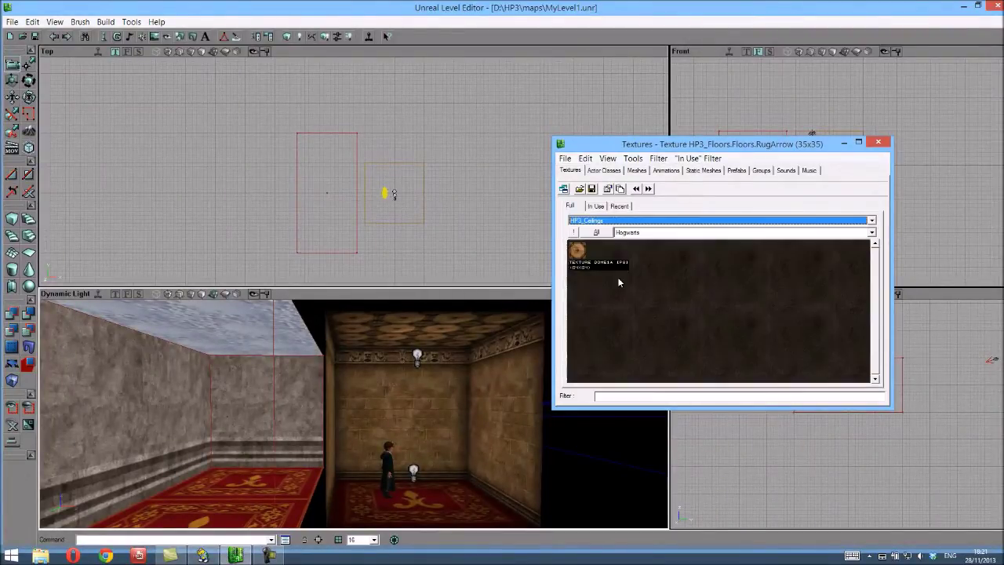
left_click(579, 253)
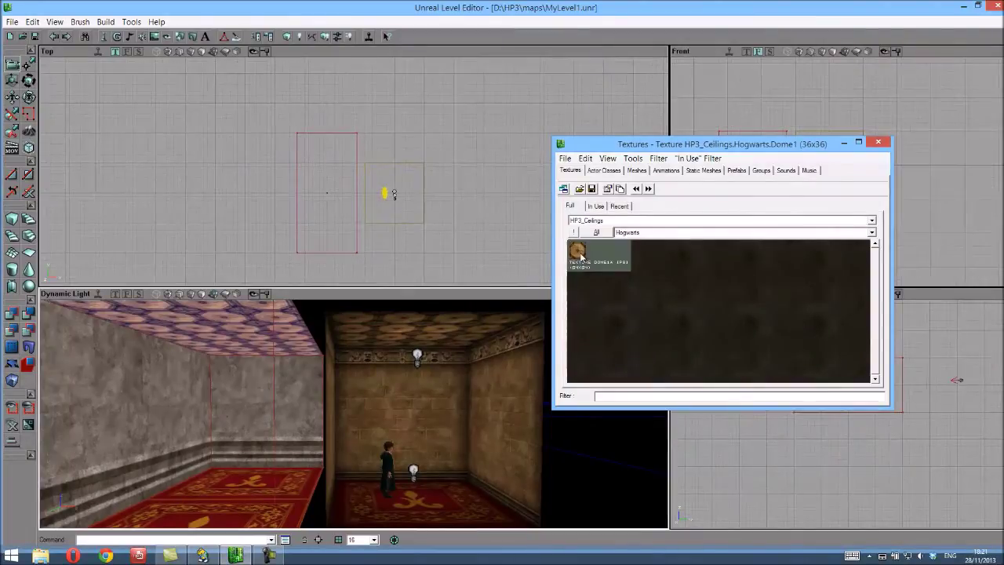
Step: Close the texture browser and examine both rooms and the gap between them in the 3D and plan views
right_click_drag(266, 361, 352, 413)
left_click_drag(352, 413, 352, 413)
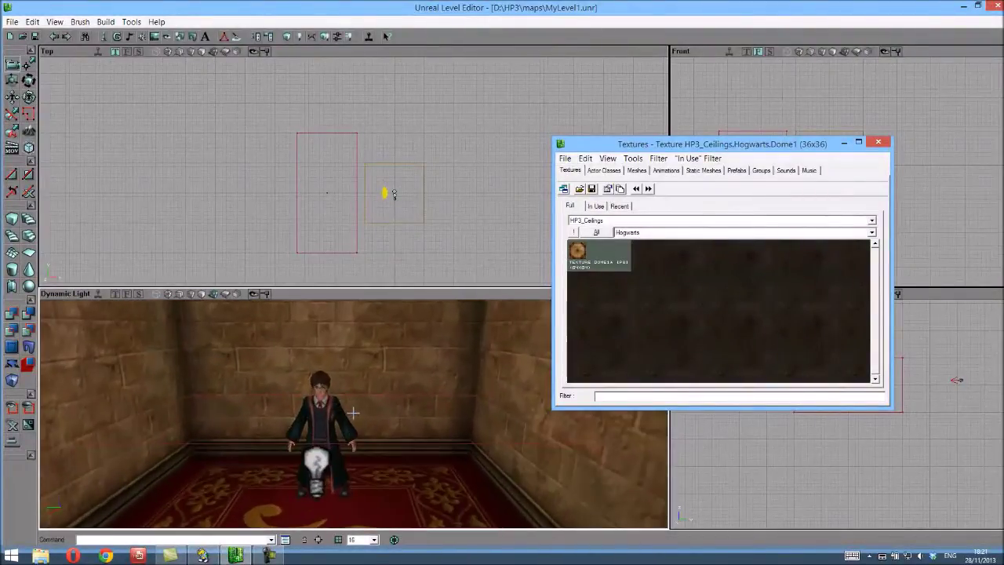
right_click_drag(353, 412, 350, 412)
left_click_drag(350, 413, 353, 417)
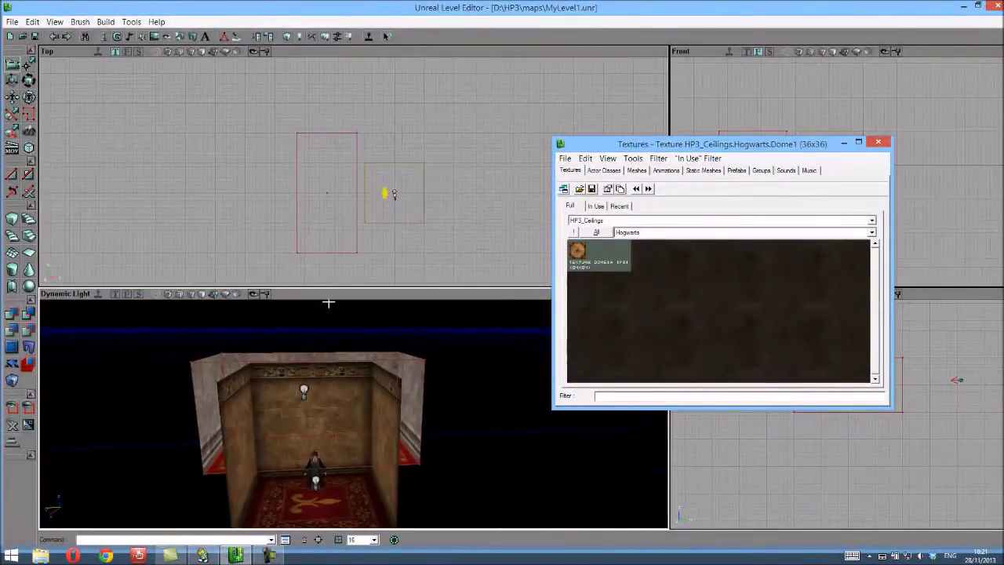
left_click(878, 142)
left_click_drag(353, 414, 348, 377)
left_click(357, 180)
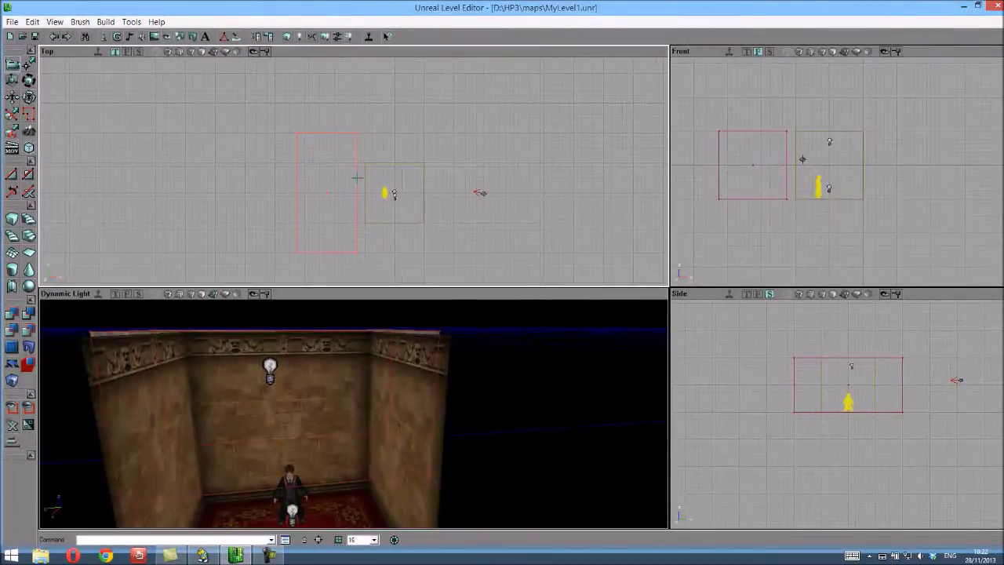
scroll(353, 176, "up", 5)
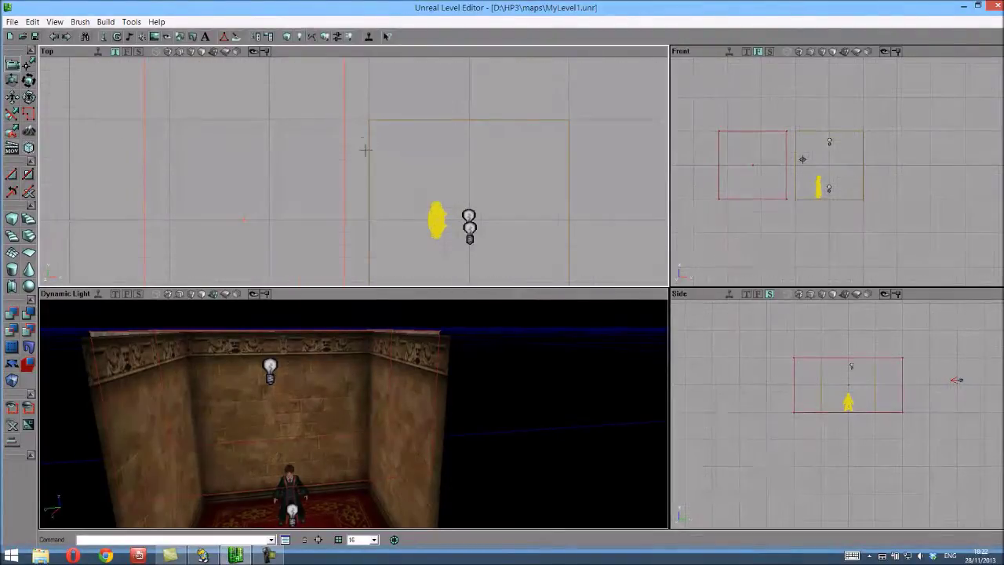
scroll(354, 176, "up", 4)
scroll(353, 174, "up", 3)
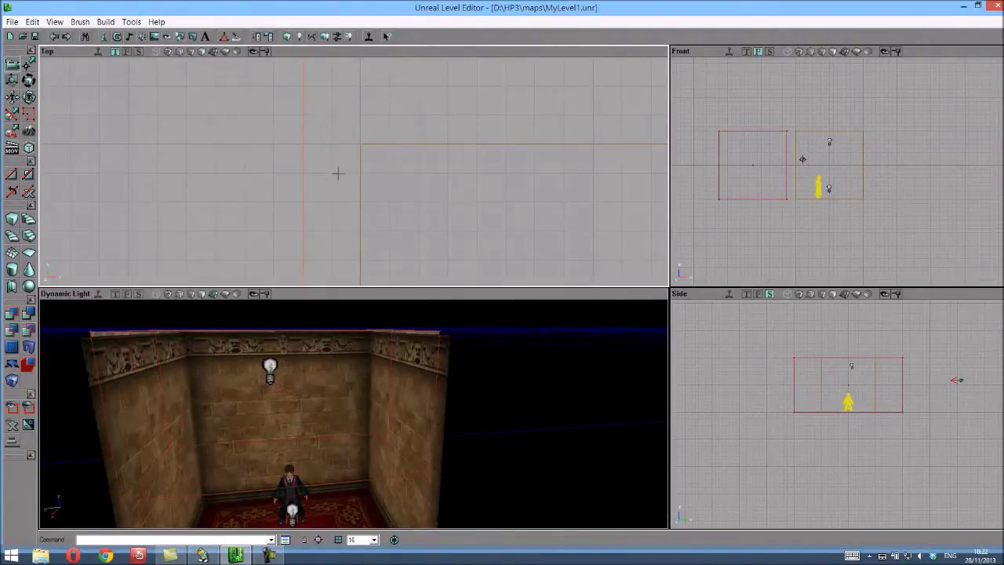
scroll(337, 157, "down", 2)
scroll(339, 149, "up", 2)
scroll(353, 170, "down", 5)
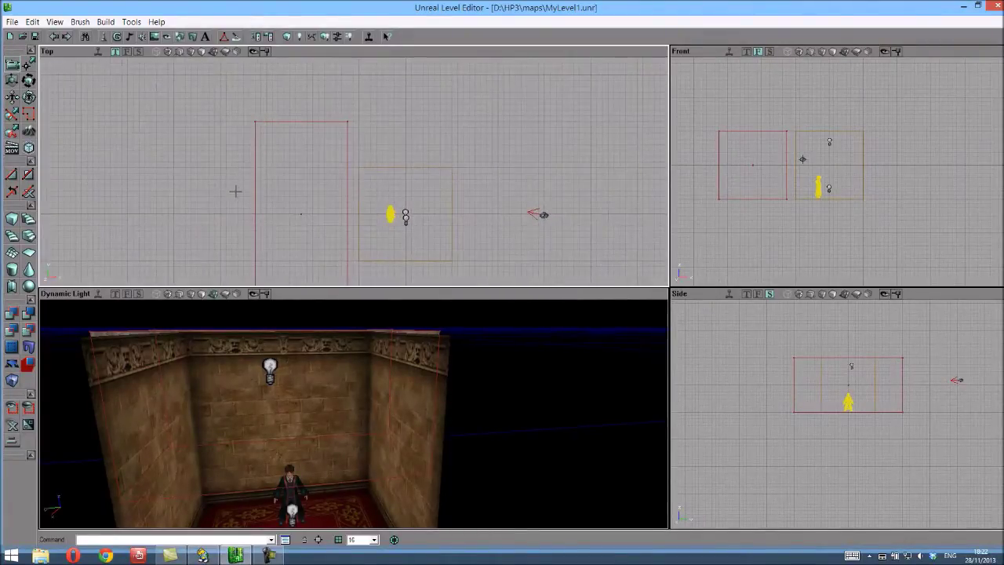
Step: Build a cube brush with height 128, width 32 and breadth 128
left_click(254, 167)
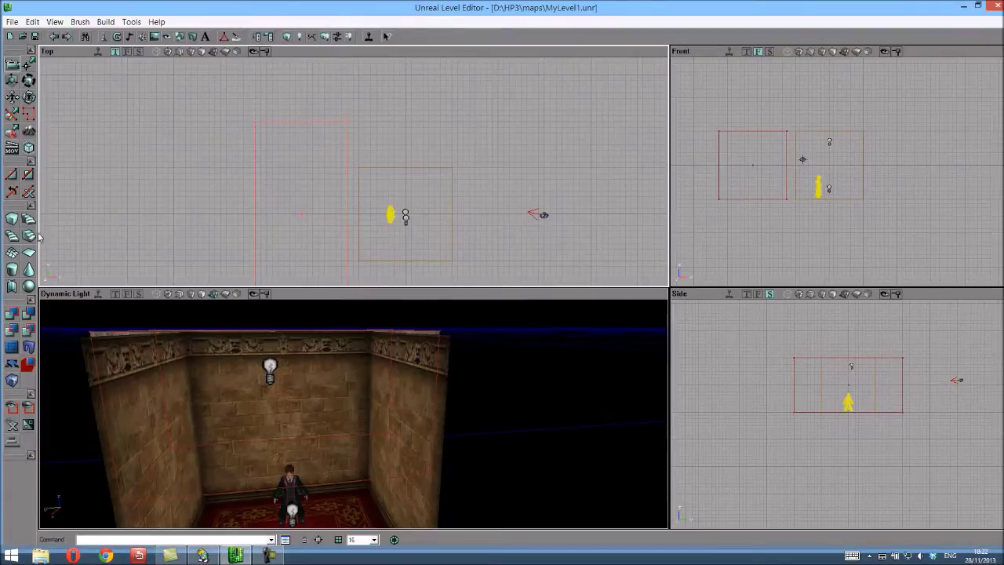
right_click(13, 222)
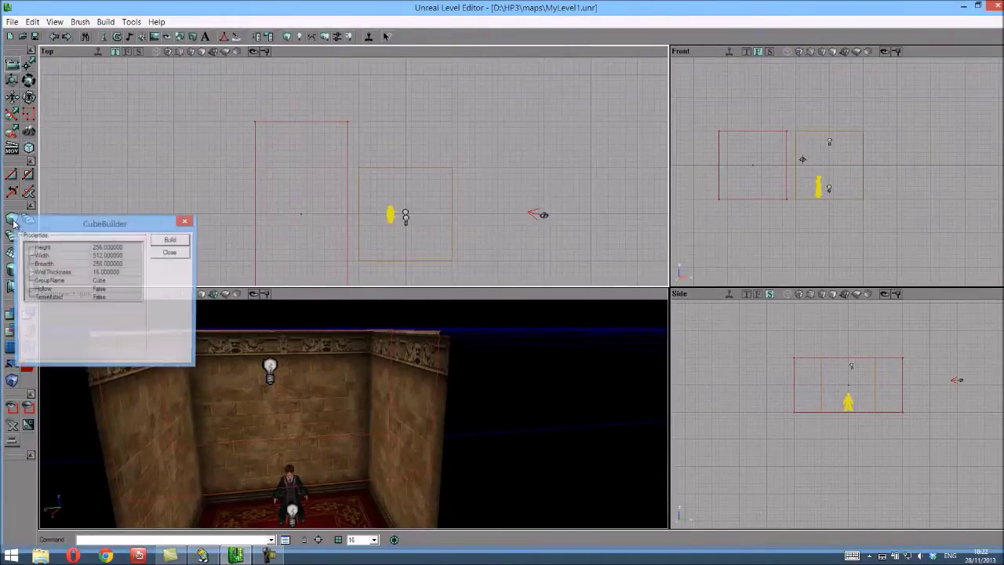
left_click(114, 248)
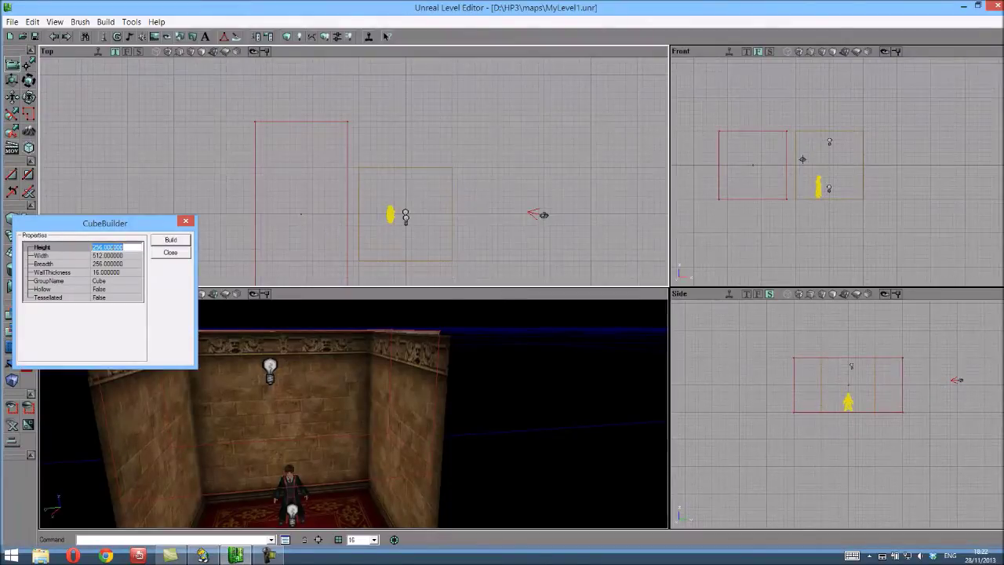
type("128")
left_click(116, 256)
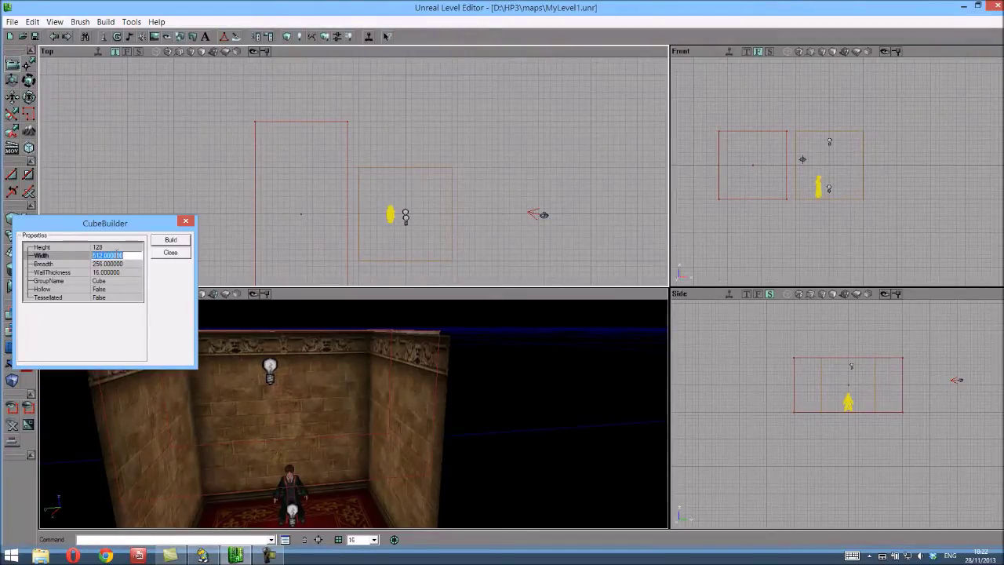
type("32")
left_click(107, 264)
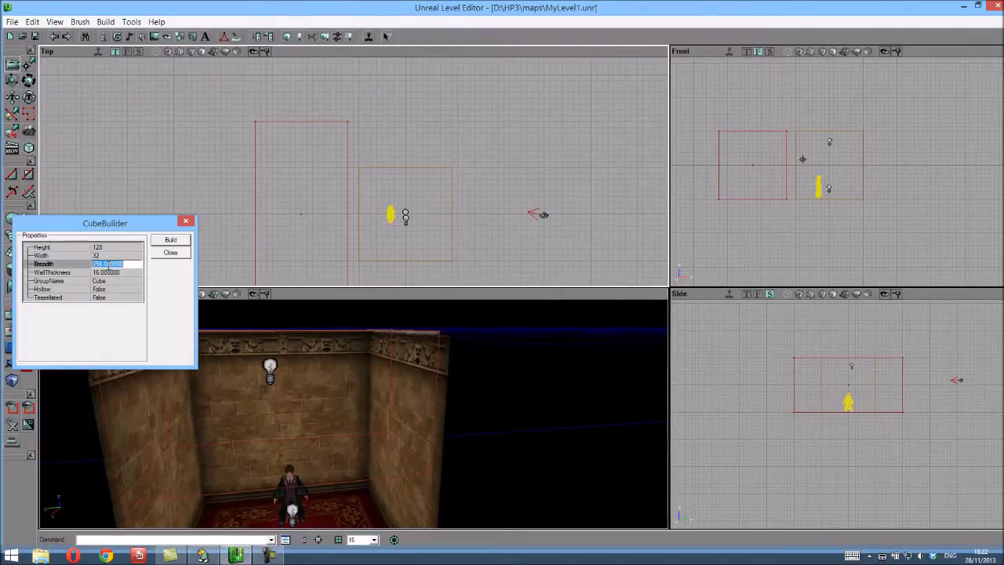
type("128")
left_click(171, 240)
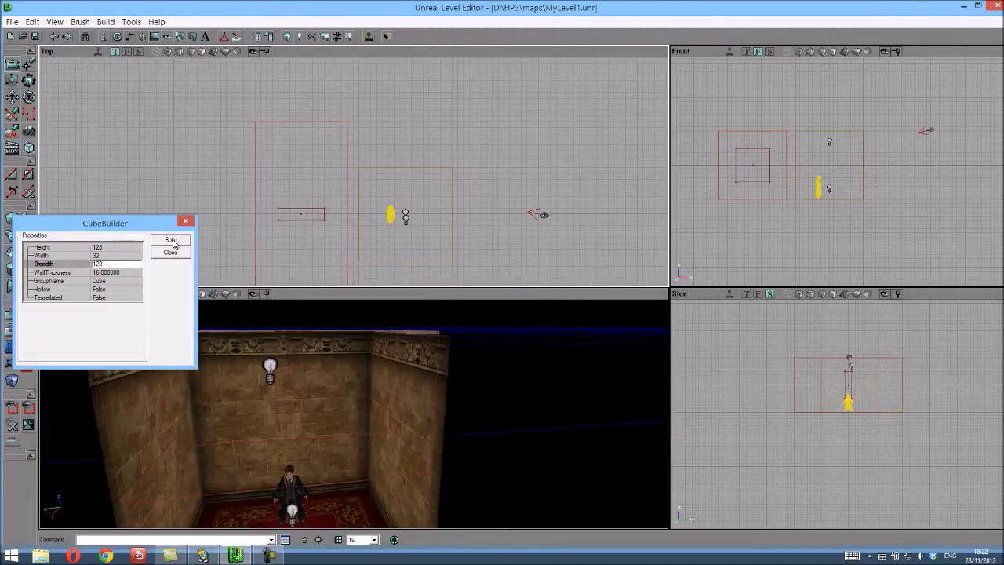
left_click(172, 252)
Step: Move the cube brush into the gap between the two rooms and rotate it 90 degrees so its 32-unit side bridges the gap
left_click(305, 222)
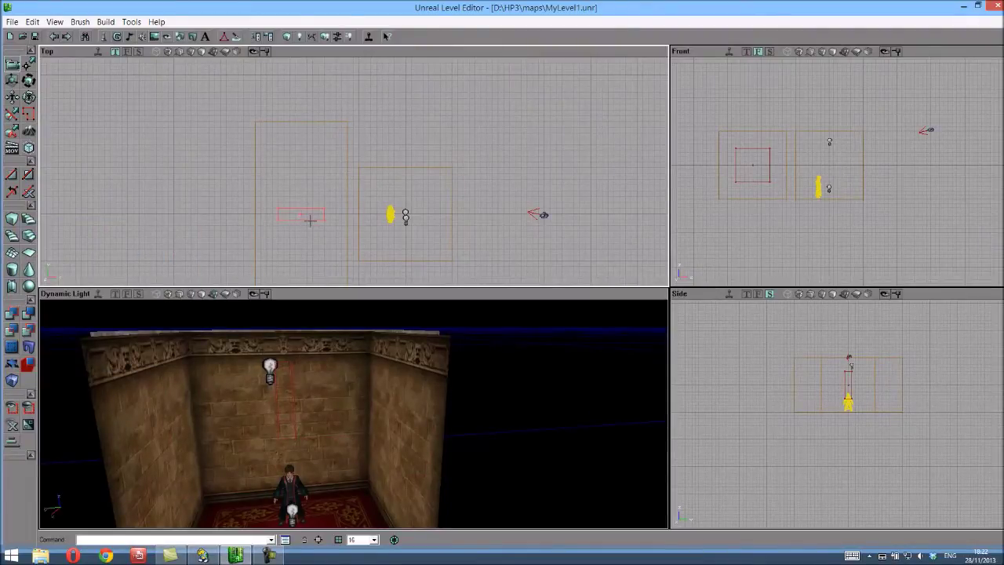
right_click_drag(310, 221, 353, 172)
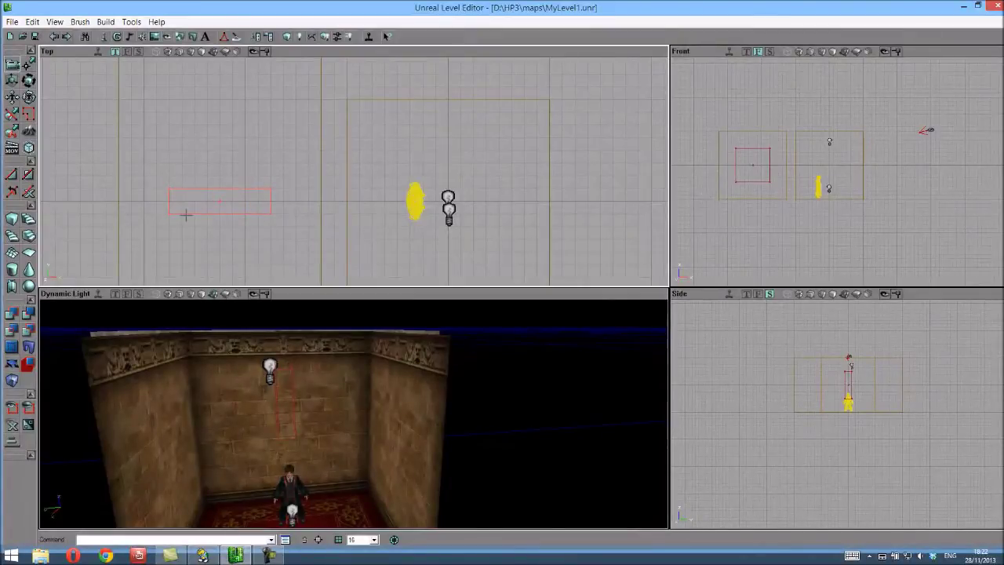
left_click_drag(354, 172, 392, 171, "ctrl")
left_click_drag(347, 218, 353, 171)
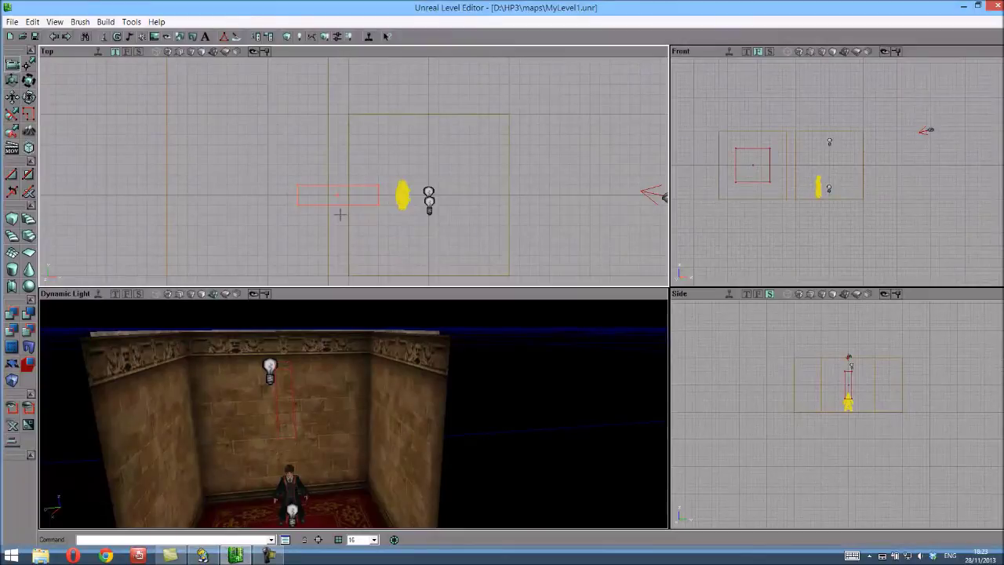
right_click_drag(354, 171, 354, 172, "ctrl")
right_click_drag(358, 171, 353, 170, "ctrl")
Step: Lower the cube brush to floor level and subtract it to cut a doorway between the two rooms
mouse_move(484, 374)
left_mouse_down()
mouse_move(353, 419)
mouse_move(455, 385)
mouse_move(353, 410)
mouse_move(369, 393)
mouse_move(436, 401)
mouse_move(353, 413)
mouse_move(363, 386)
mouse_move(307, 363)
mouse_move(345, 393)
mouse_move(352, 416)
left_mouse_up()
mouse_move(771, 234)
left_mouse_down()
mouse_move(839, 170)
mouse_move(771, 219)
mouse_move(837, 167)
left_mouse_up()
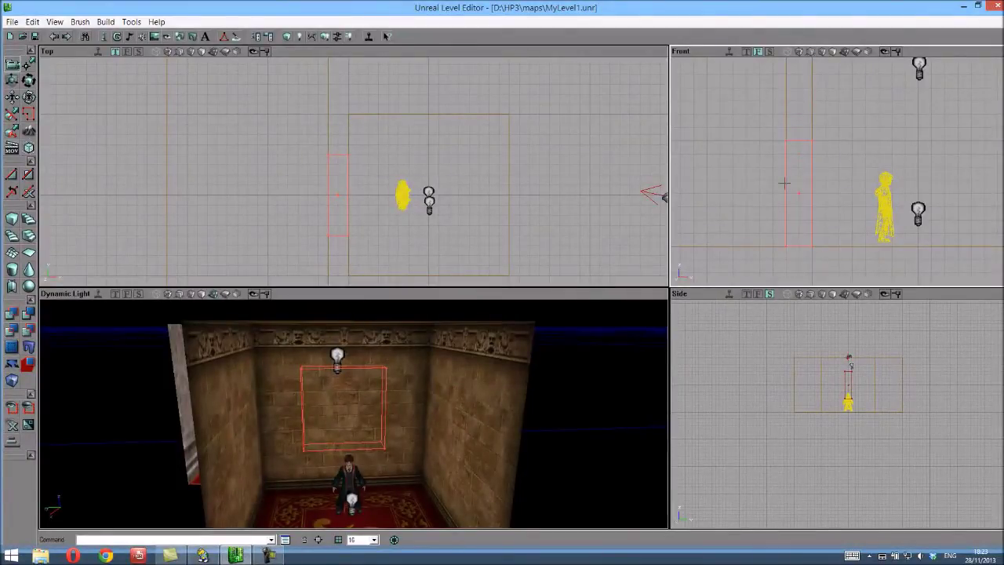
left_click_drag(352, 411, 352, 412)
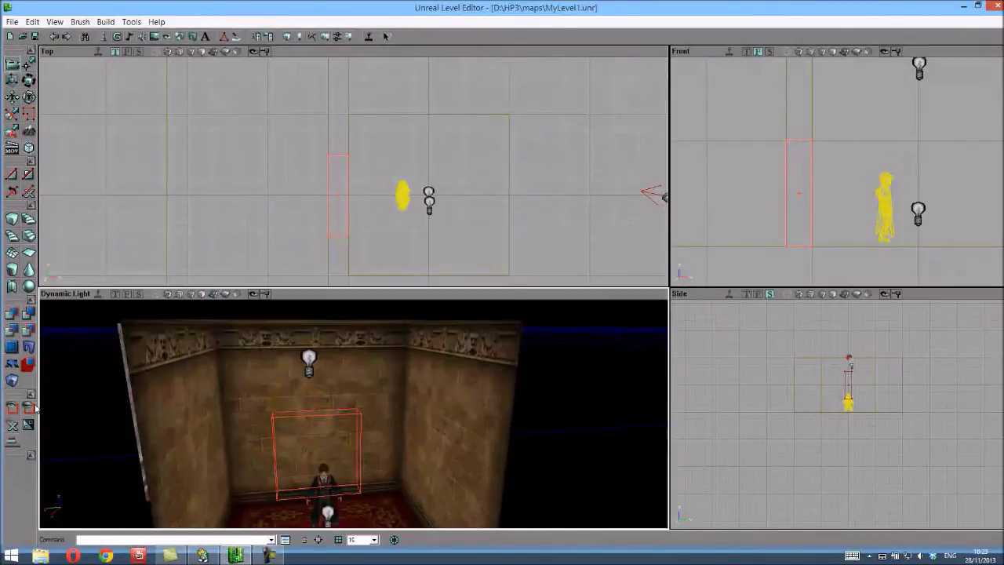
left_click(30, 314)
Step: Select the inner side surfaces of the new doorway together
mouse_move(297, 422)
left_mouse_down()
mouse_move(343, 399)
mouse_move(347, 409)
mouse_move(341, 398)
mouse_move(274, 419)
mouse_move(352, 413)
left_mouse_up()
left_click(211, 413)
mouse_move(270, 404)
left_mouse_down()
mouse_move(269, 447)
mouse_move(274, 420)
left_mouse_up()
right_click_drag(274, 420, 292, 366)
left_click(211, 367, "ctrl")
right_click_drag(359, 406, 343, 385)
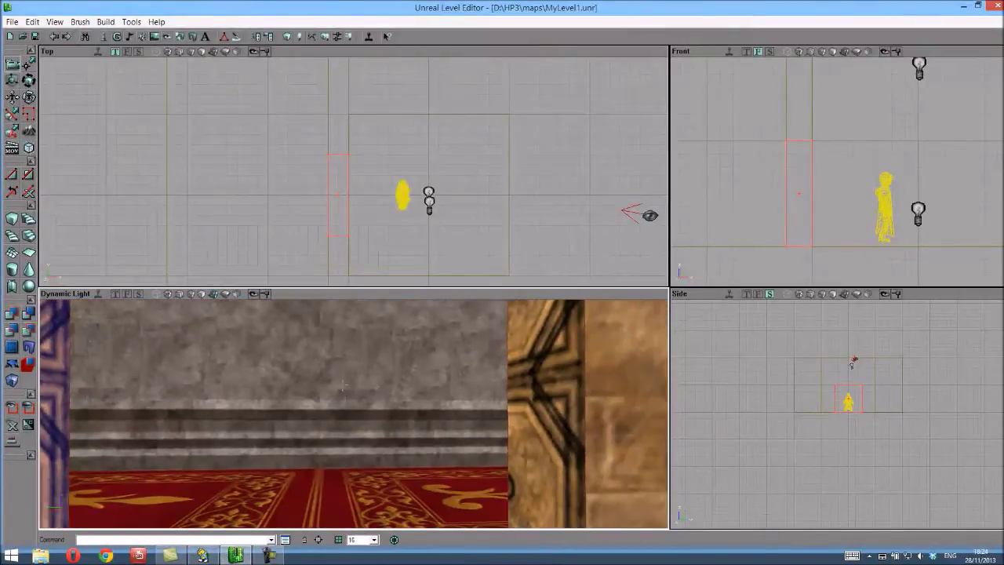
left_click(566, 368, "ctrl")
left_click_drag(566, 369, 355, 414)
right_click_drag(355, 414, 357, 411)
right_click_drag(390, 358, 349, 417)
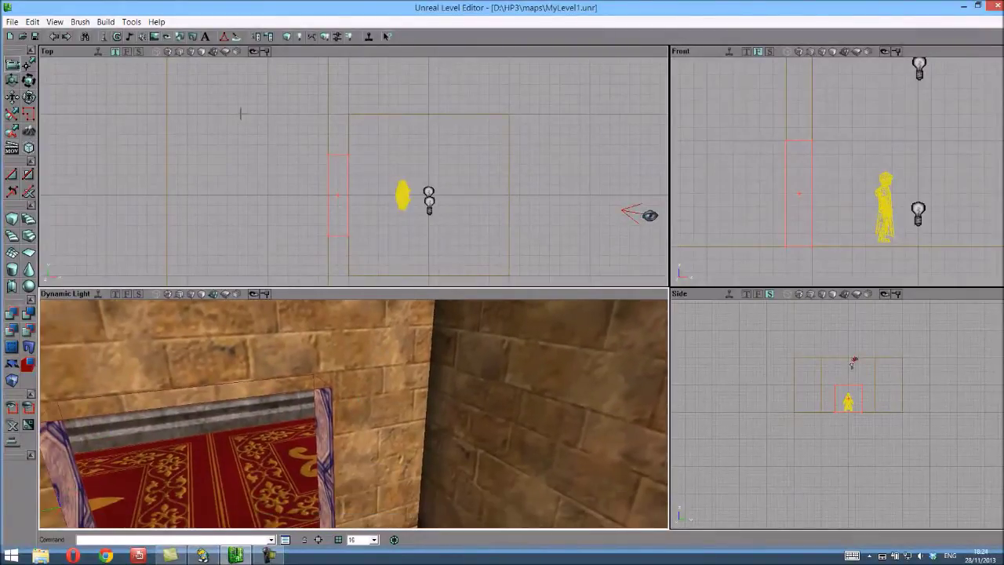
Step: Open the HP3_Walls texture package from the HP3 textures folder
left_click(156, 37)
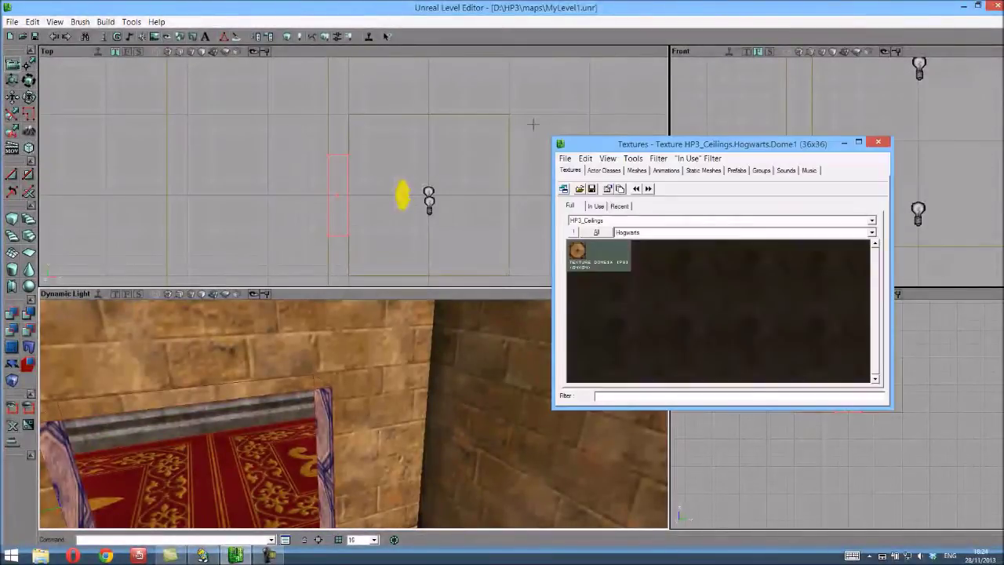
left_click(579, 189)
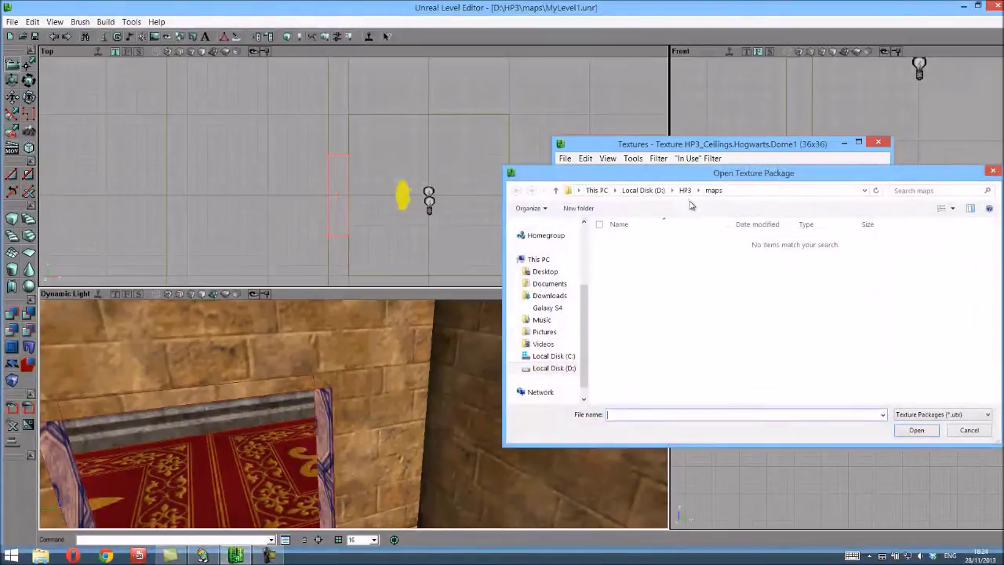
left_click(685, 190)
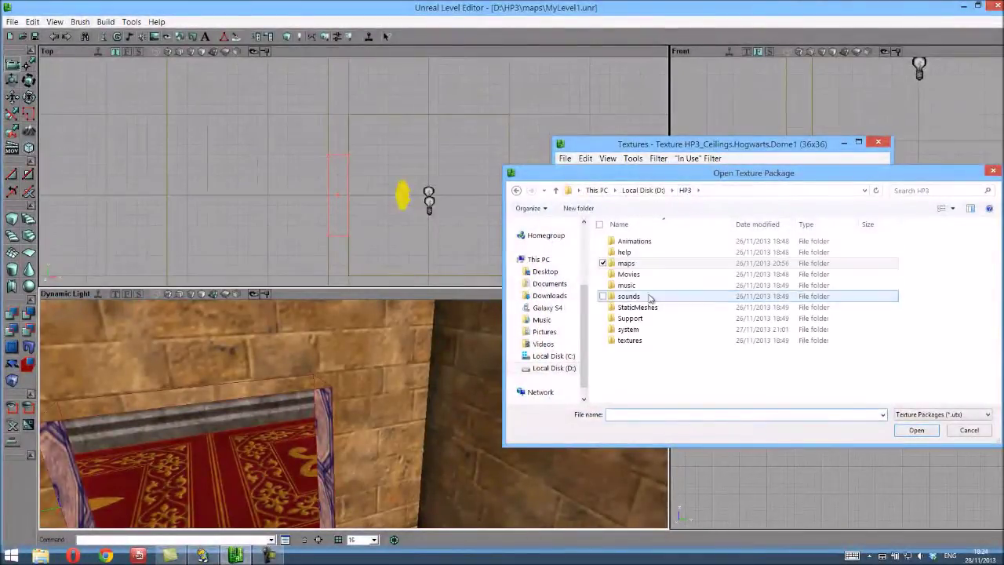
double_click(632, 339)
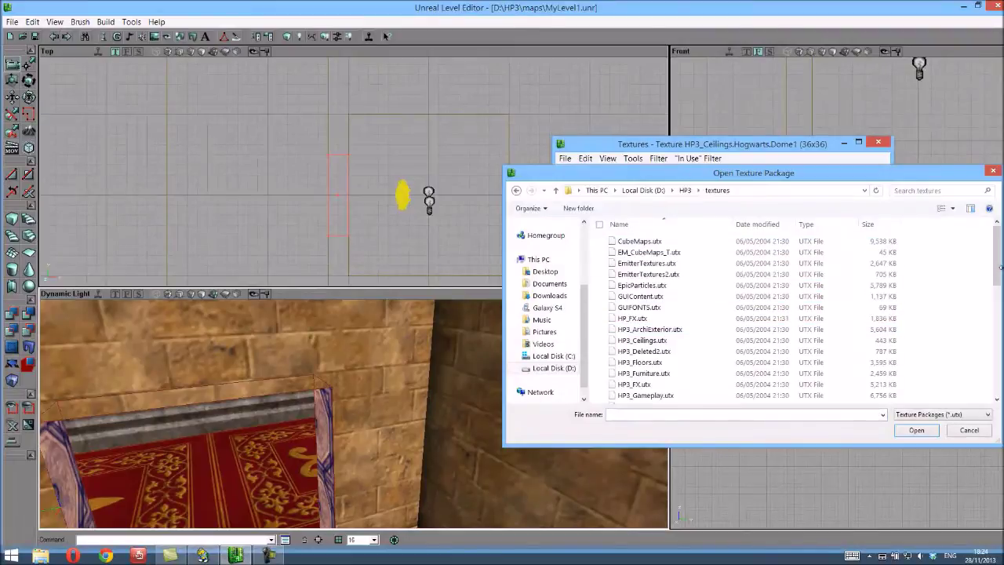
scroll(863, 314, "down", 2)
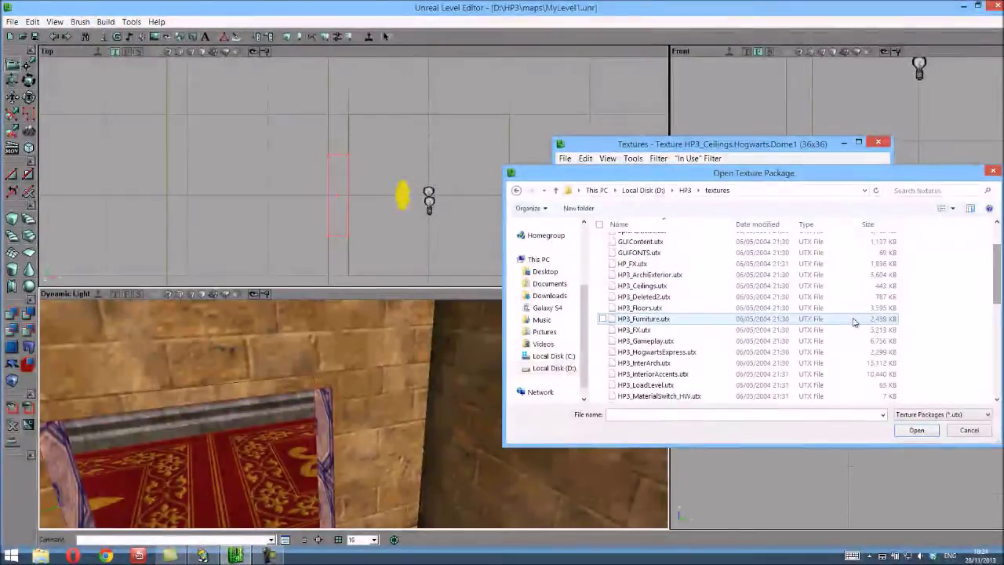
scroll(854, 322, "down", 4)
left_click(639, 365)
left_click(915, 430)
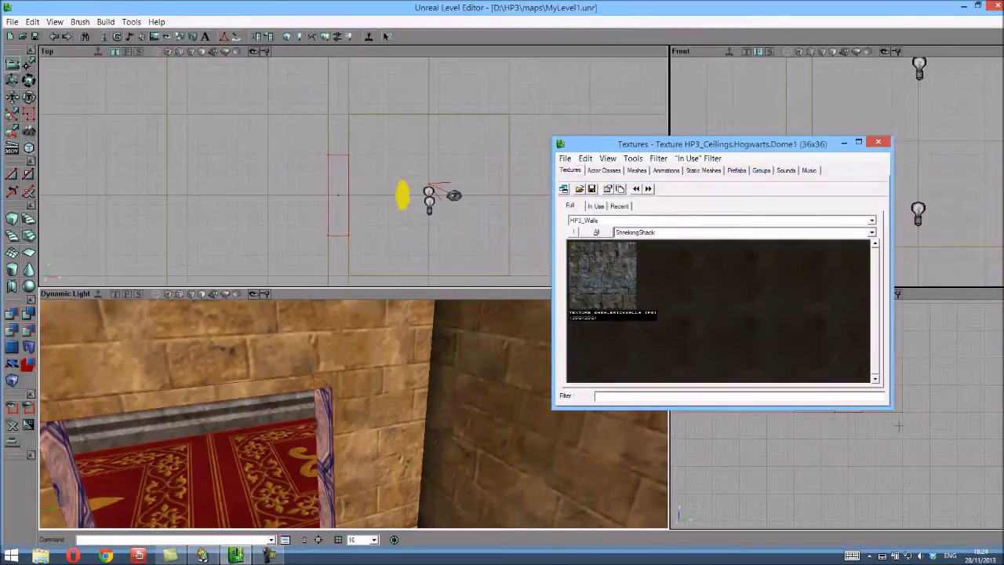
Step: Apply the HogWall3 texture from the HP3_Walls package's Walls group to the selected doorway surfaces
left_click(638, 233)
left_click(640, 249)
left_click_drag(885, 261, 899, 308)
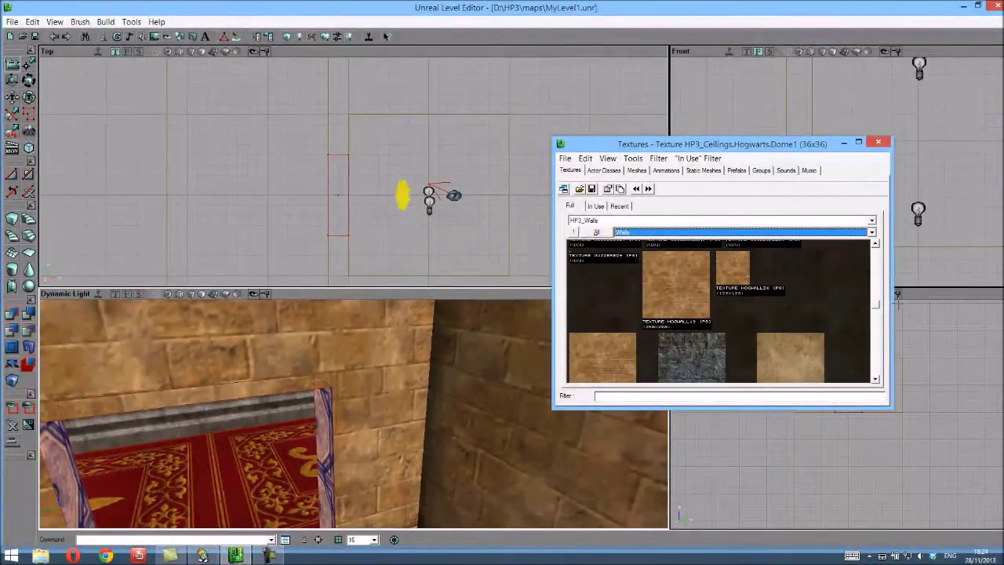
left_click(735, 265)
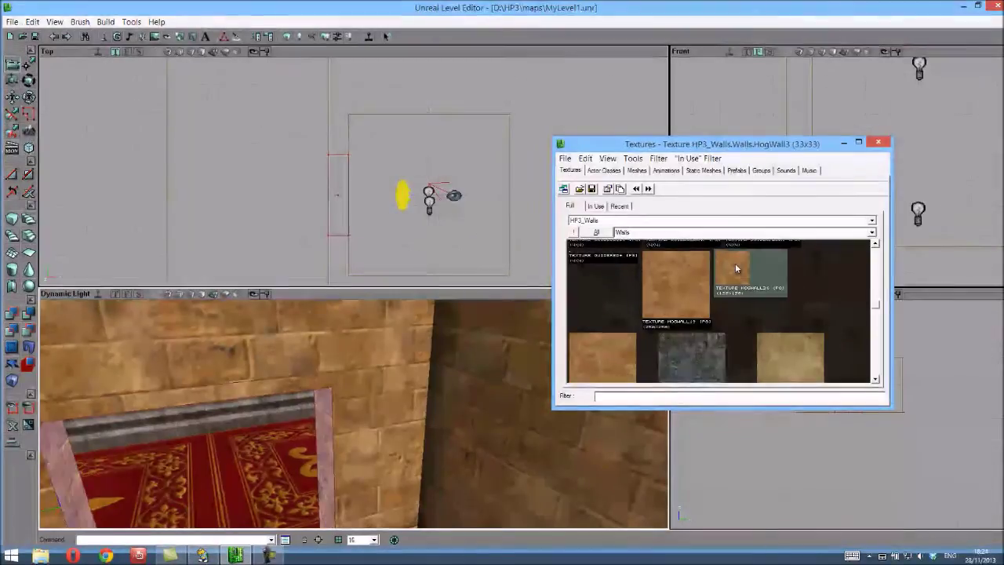
Step: Apply the RugArrow texture from the HP3_Floors package to the doorway's floor and close the texture browser
right_click_drag(412, 386, 352, 416)
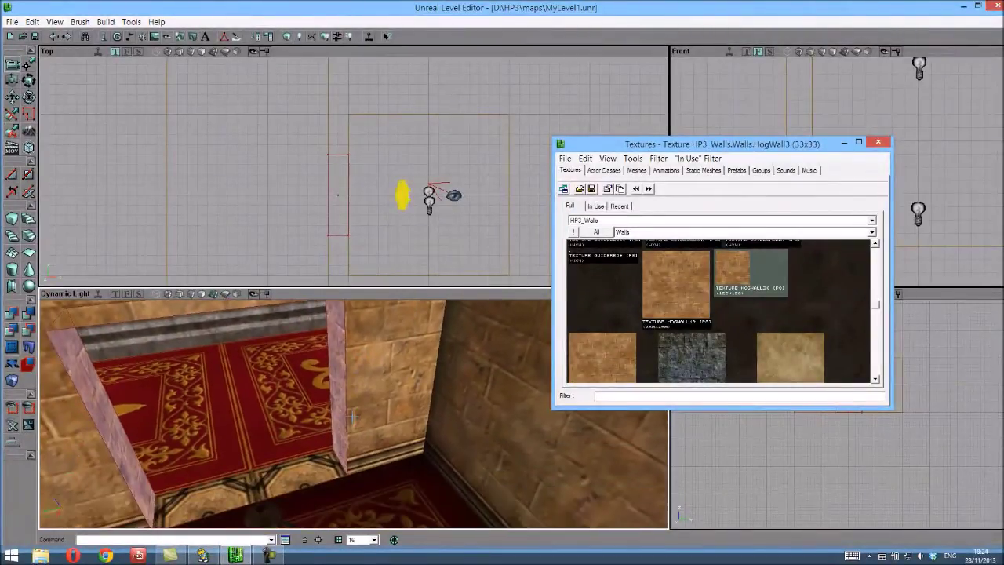
left_click(290, 463)
right_click_drag(427, 404, 354, 419)
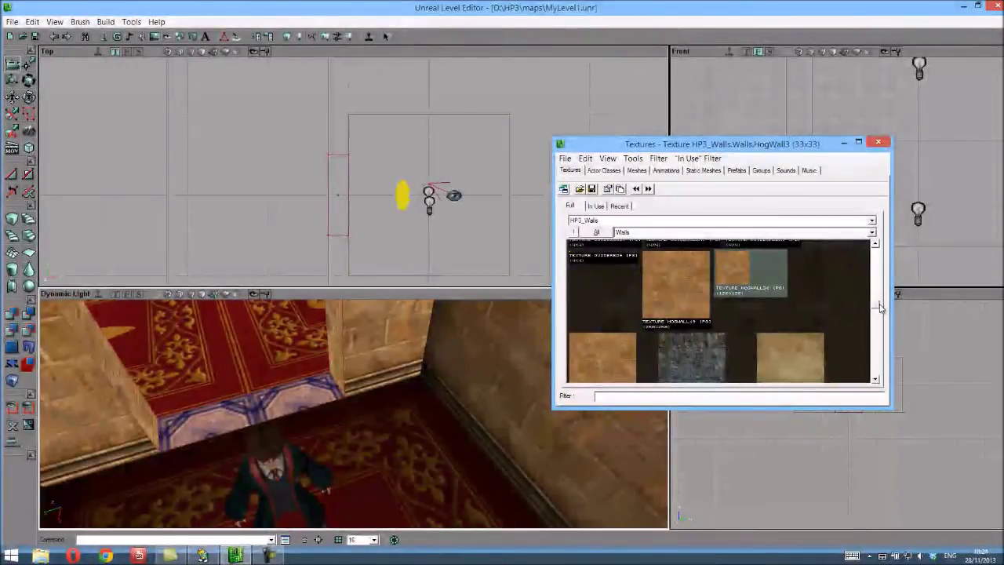
scroll(880, 308, "up", 10)
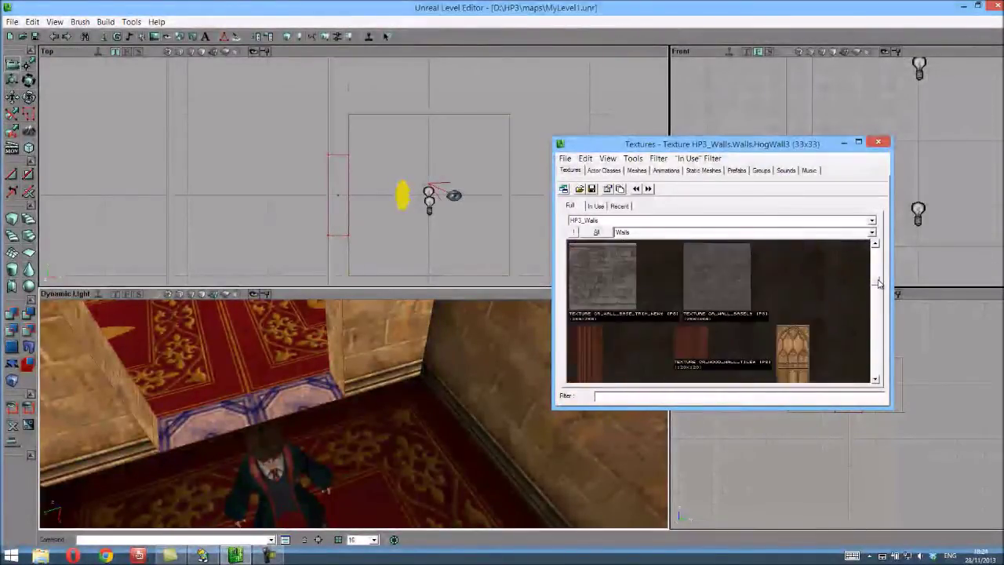
left_click(632, 220)
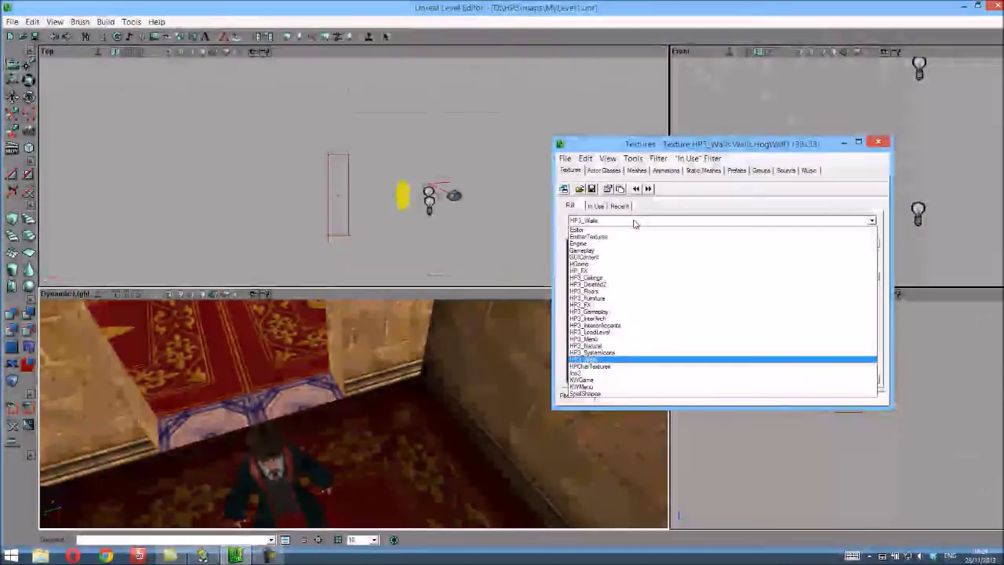
left_click(636, 293)
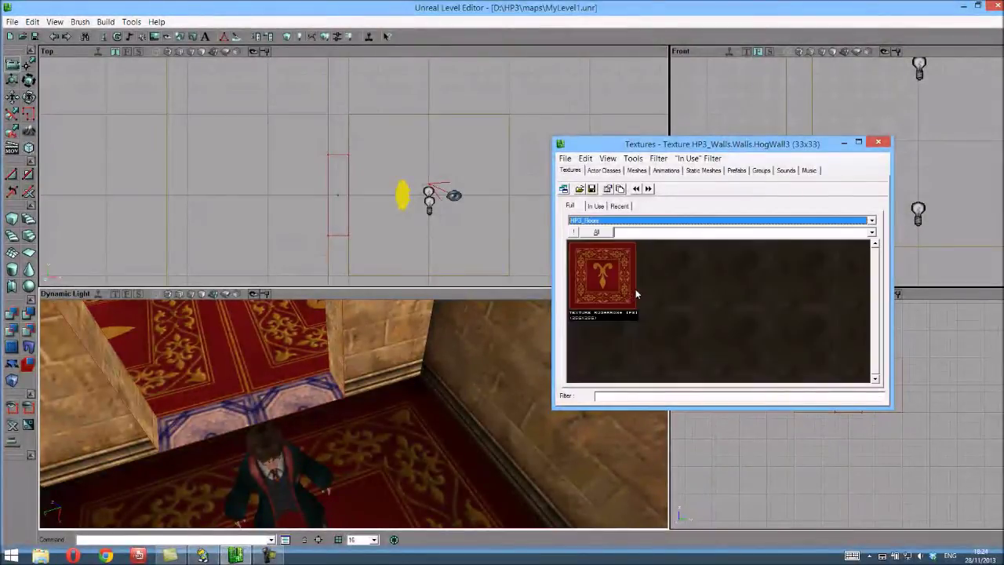
left_click(590, 292)
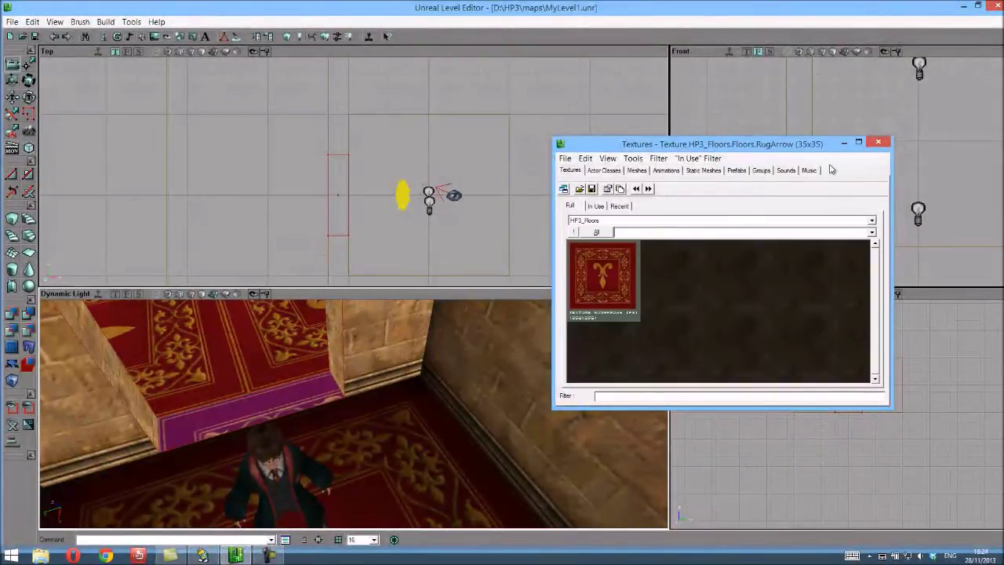
left_click(878, 142)
Step: Select the floor surfaces of both rooms and of the connecting doorway together
left_click(401, 420)
right_click_drag(401, 420, 355, 413)
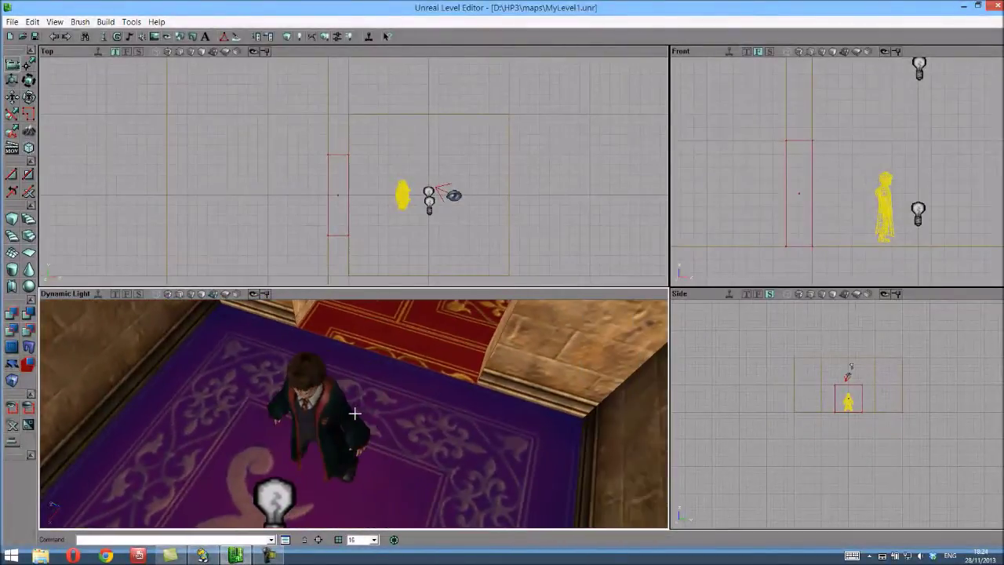
left_click(416, 362)
right_click_drag(380, 361, 353, 415)
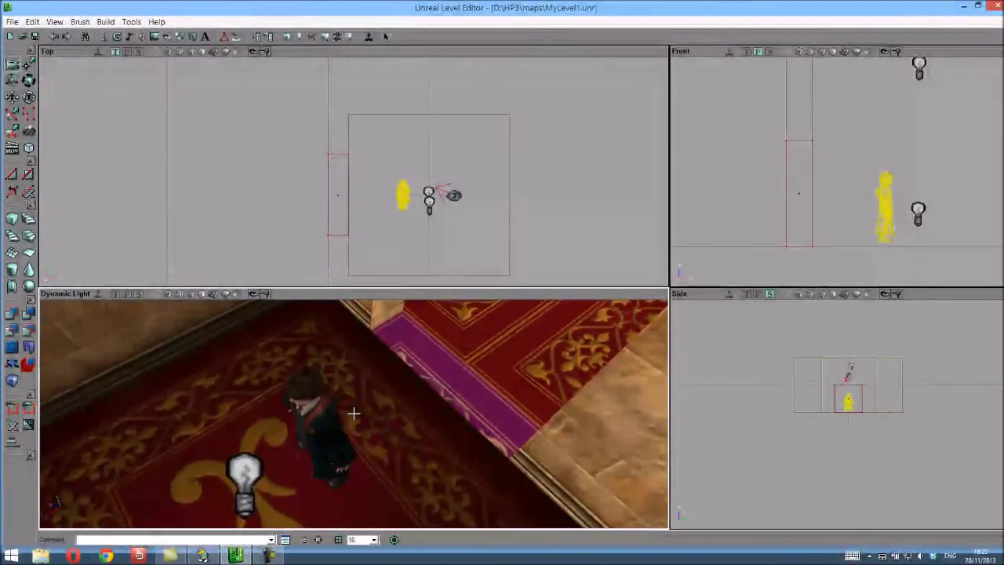
left_click(370, 374)
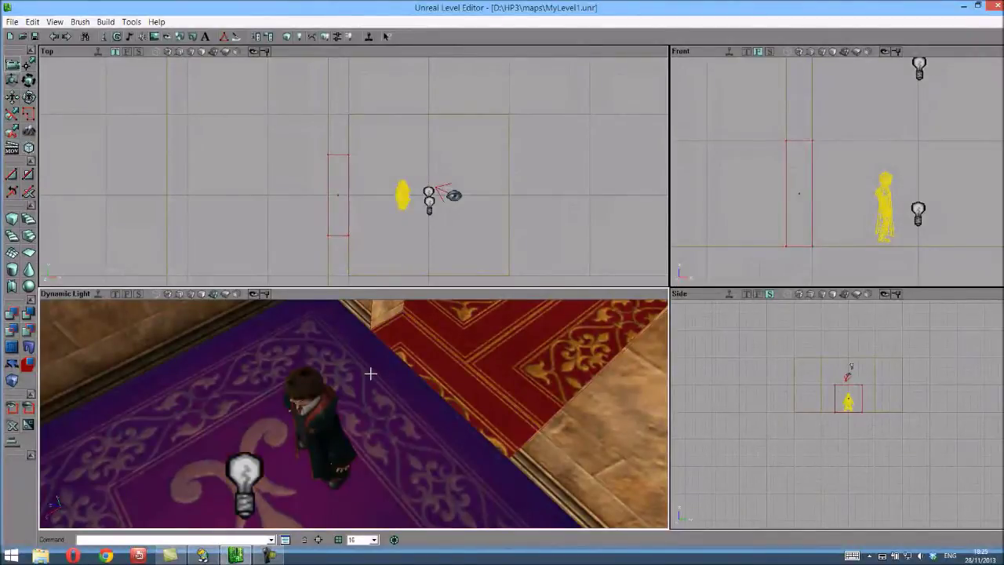
left_click(435, 363)
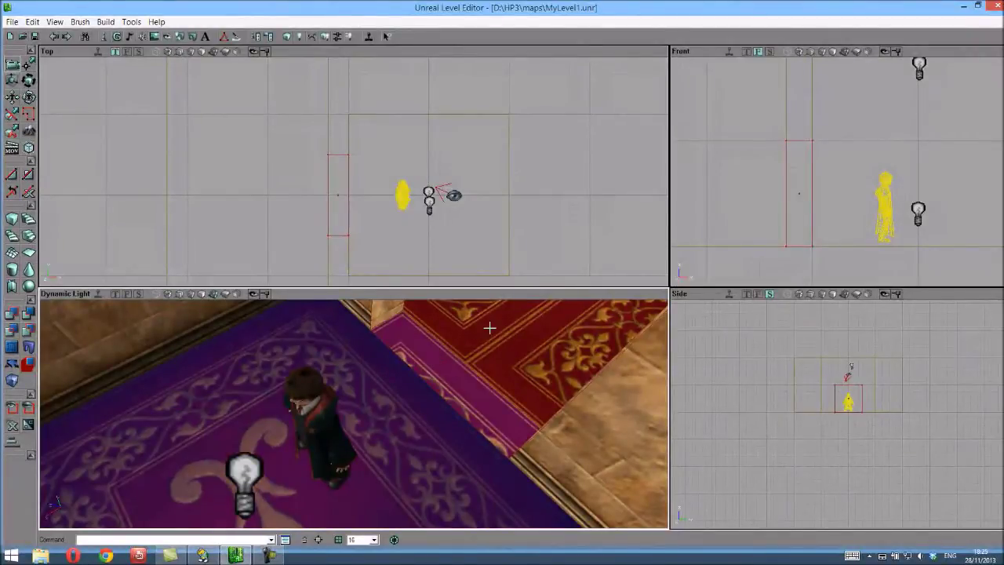
left_click(488, 328, "ctrl")
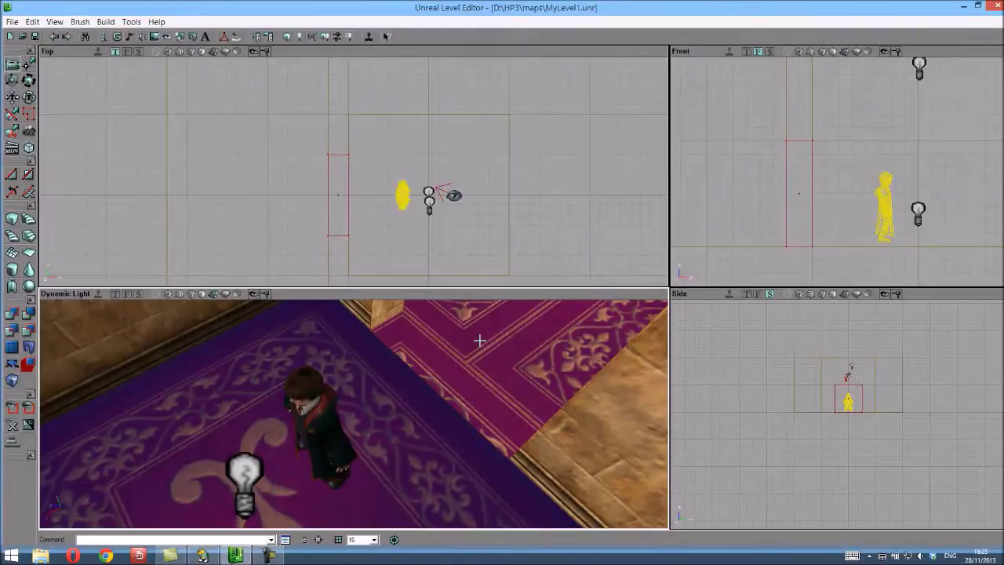
right_click_drag(497, 341, 352, 414)
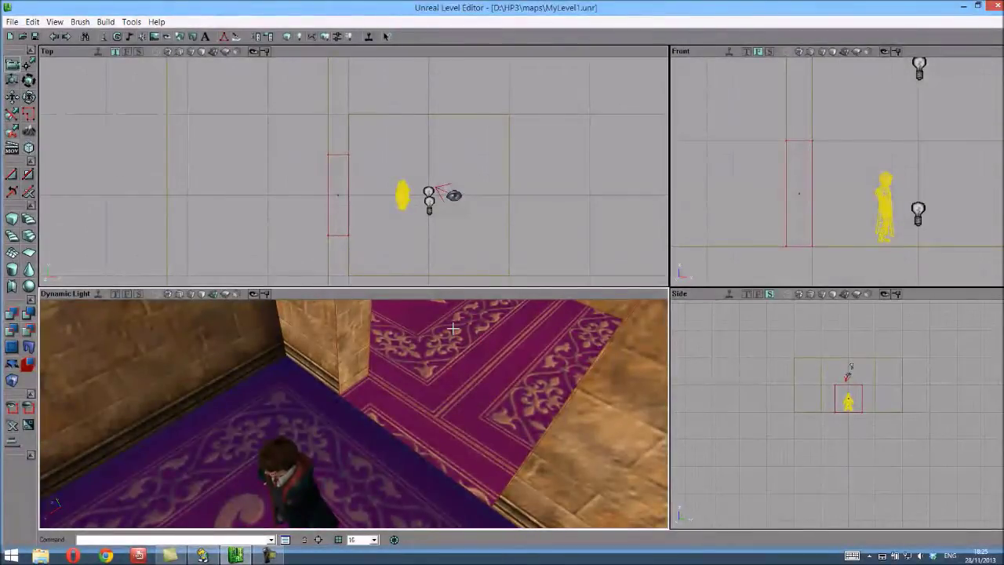
Step: Align the texture across the three selected floor surfaces with the Planar Floor alignment
right_click(453, 333)
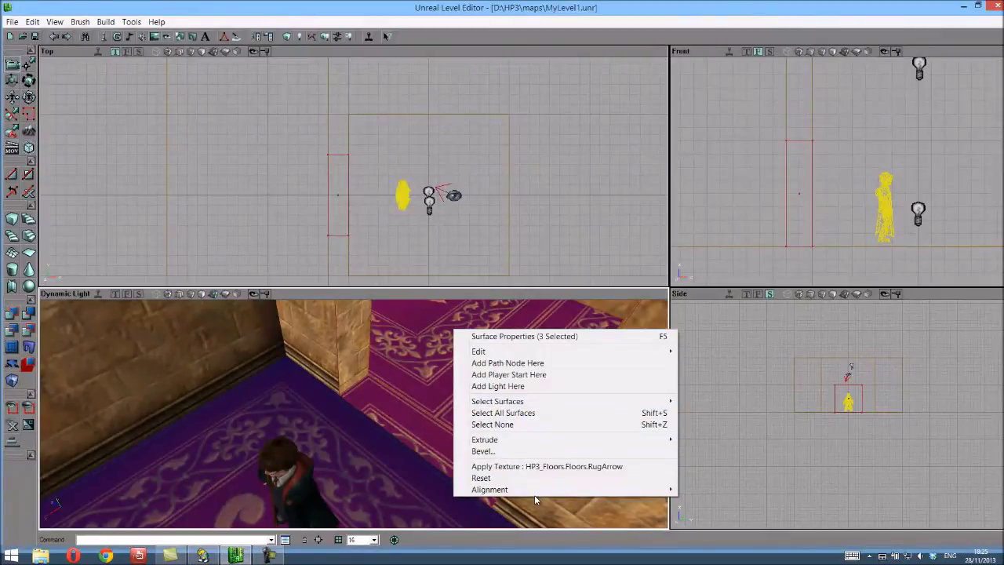
mouse_move(535, 494)
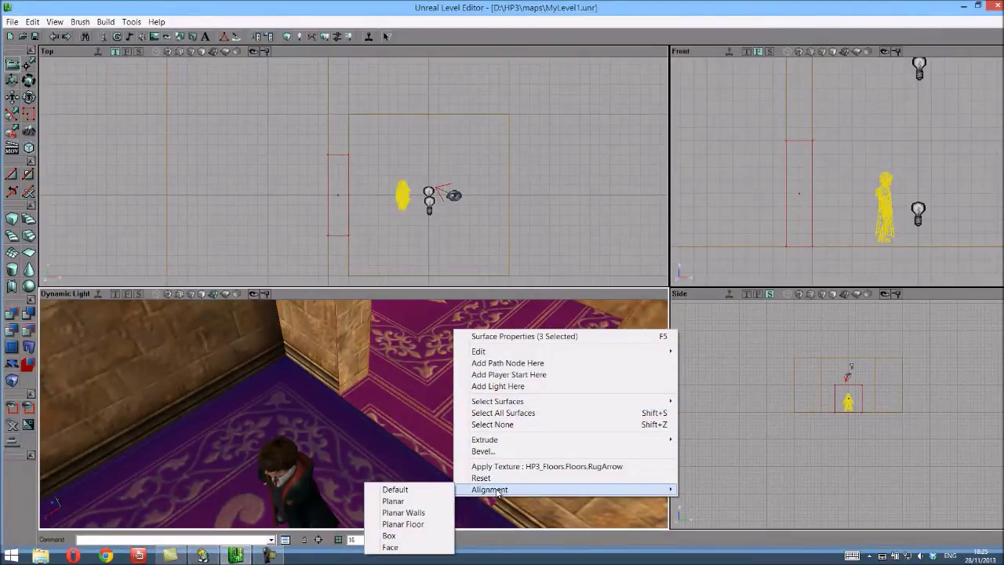
left_click(406, 524)
left_click(352, 415)
right_click_drag(352, 415, 354, 414)
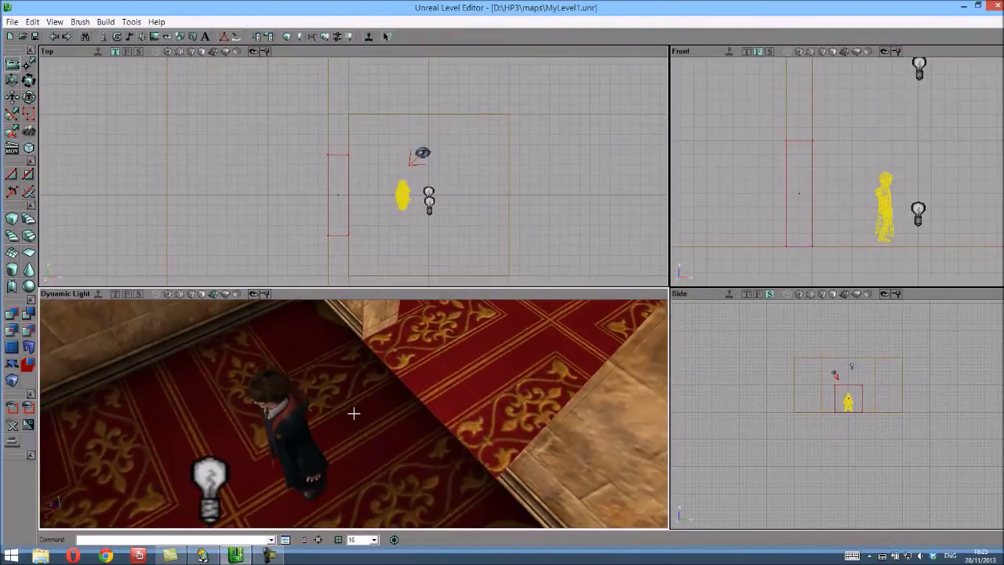
right_click_drag(427, 415, 352, 413)
Step: Duplicate a light from the smaller room and move the copy into the lower half of the larger room in the Top view
left_click(268, 390)
left_click_drag(352, 413, 354, 414)
left_click_drag(354, 168, 354, 172)
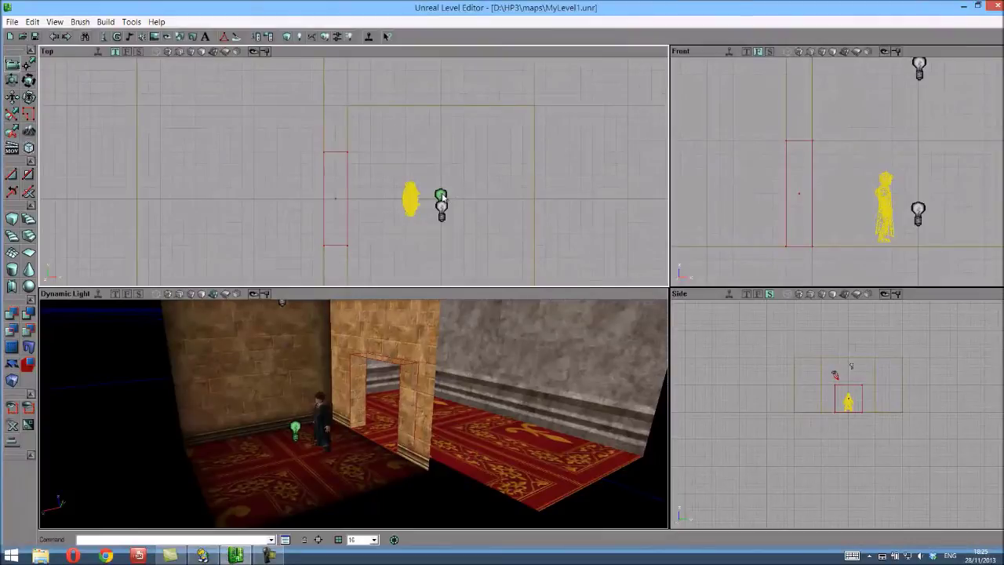
right_click(442, 197)
left_click(476, 388)
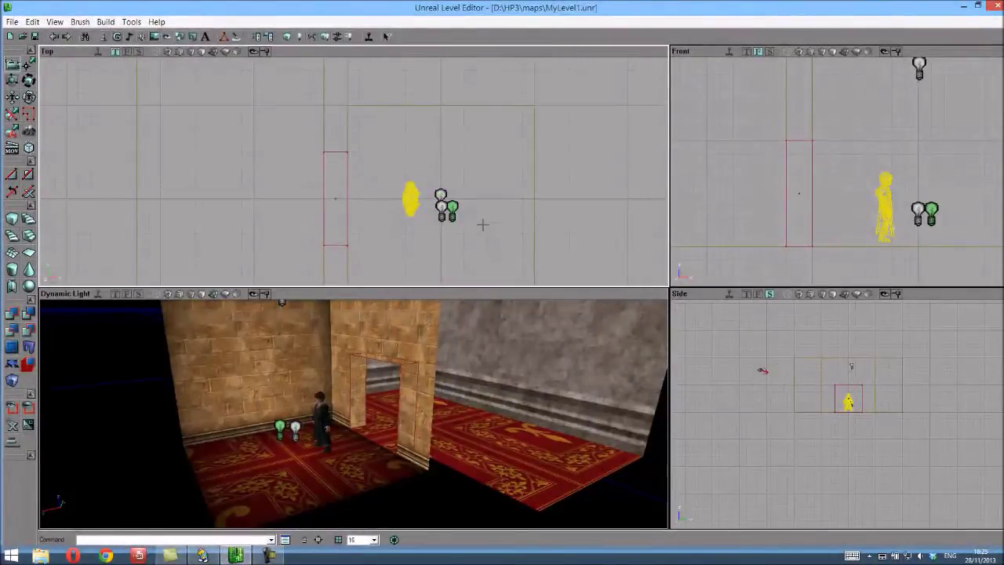
left_click_drag(482, 227, 353, 169)
scroll(353, 169, "down", 4)
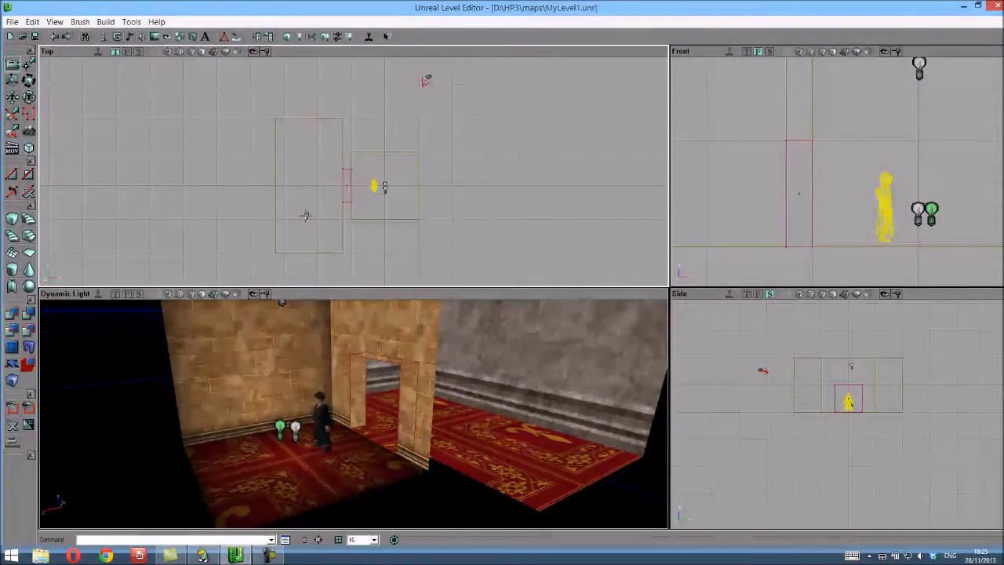
Step: Duplicate the larger room's light and move the copy into that room's upper half in the Top view
right_click(306, 216)
left_click(365, 411)
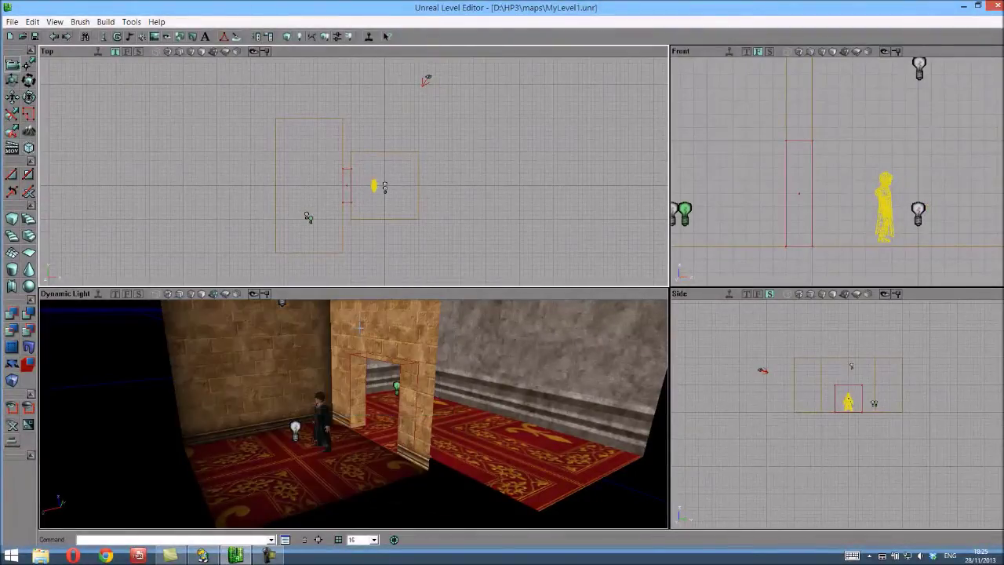
left_click_drag(334, 221, 349, 167, "ctrl")
Step: Rebuild the level with its new lights and save it as MyLevel2 in the maps folder
left_click(323, 37)
right_click_drag(354, 413, 462, 381)
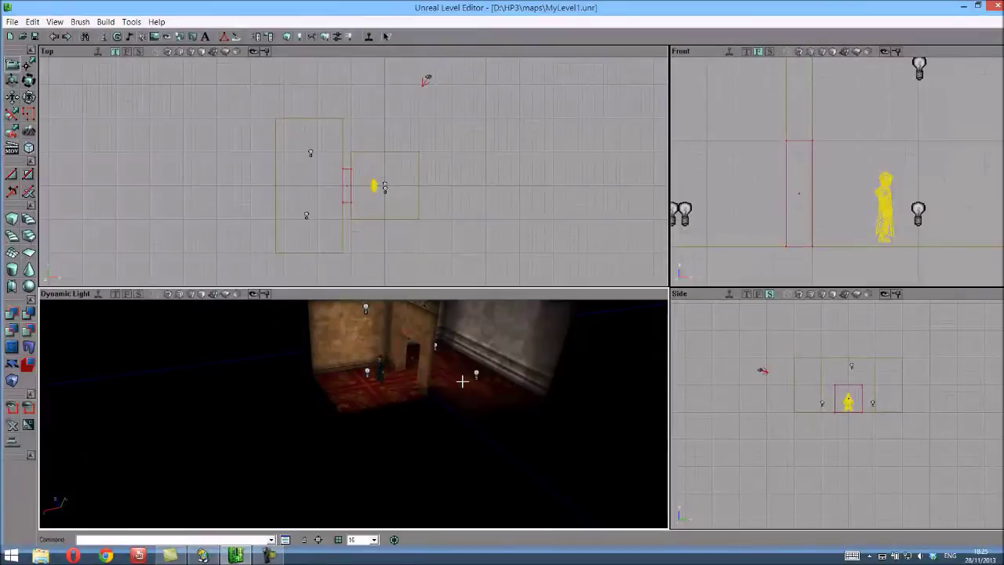
left_click(12, 22)
left_click(33, 74)
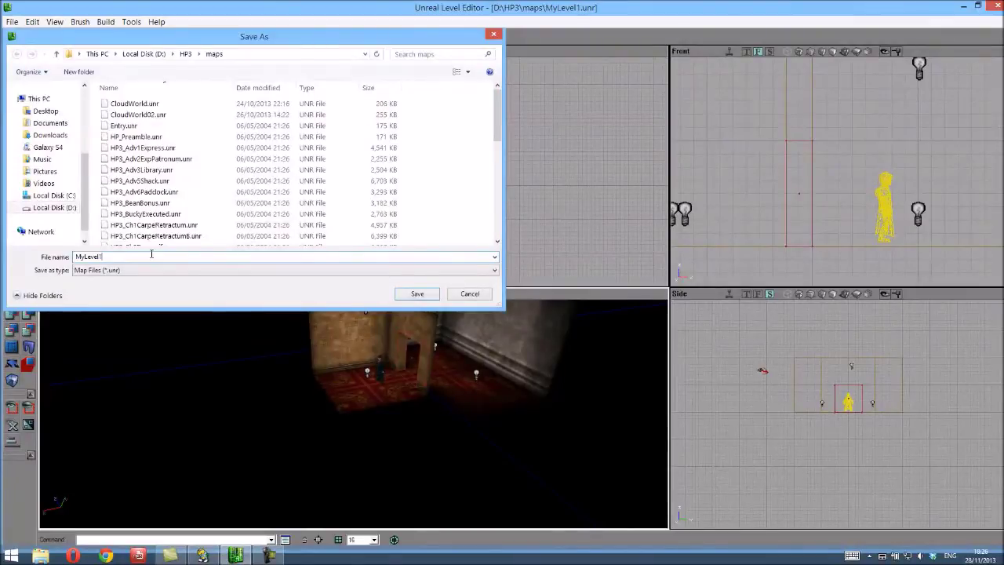
left_click(417, 294)
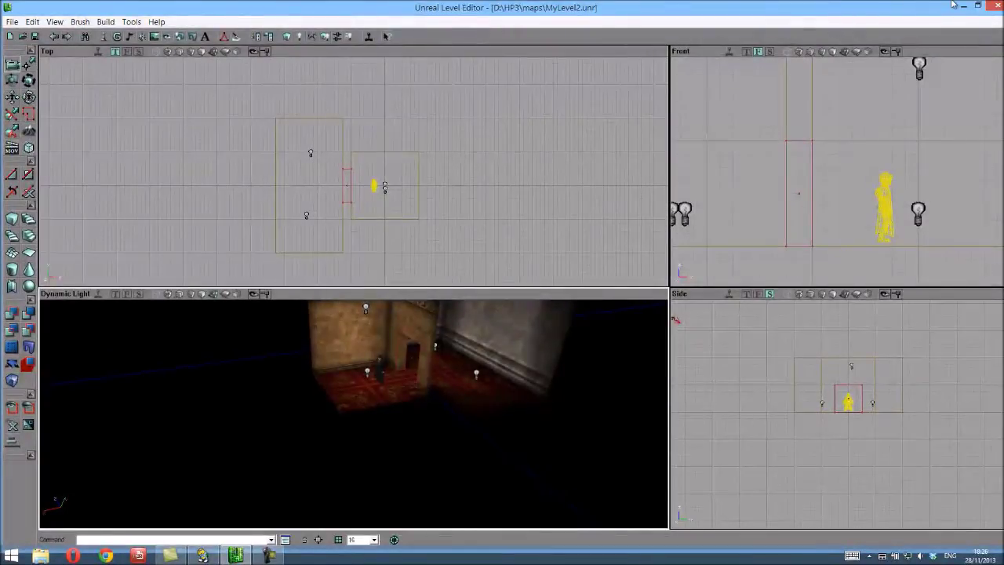
Step: Switch to Koops HP Editor, choose MyLevel2.unr as the map to load and launch it in the game
left_click(962, 7)
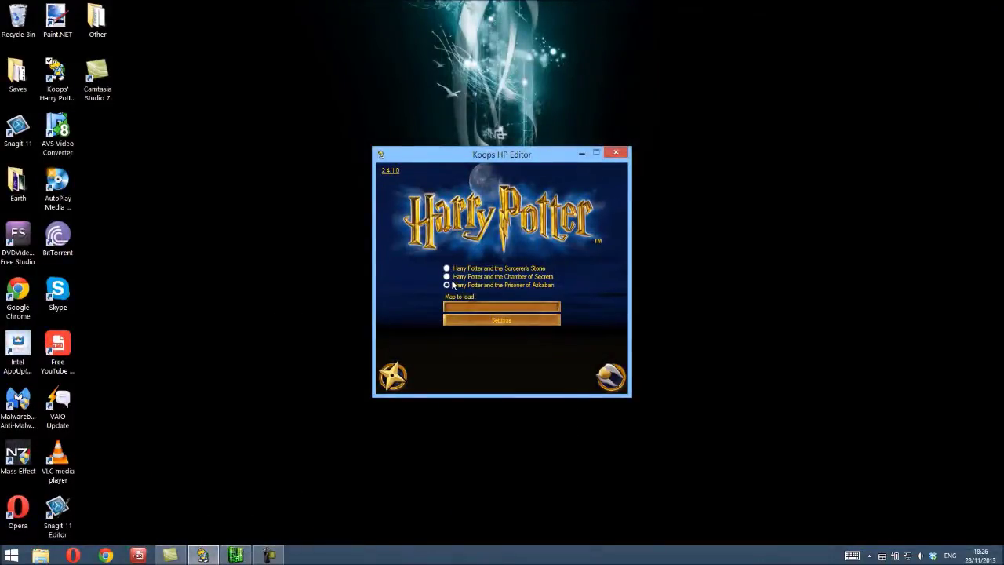
left_click(459, 309)
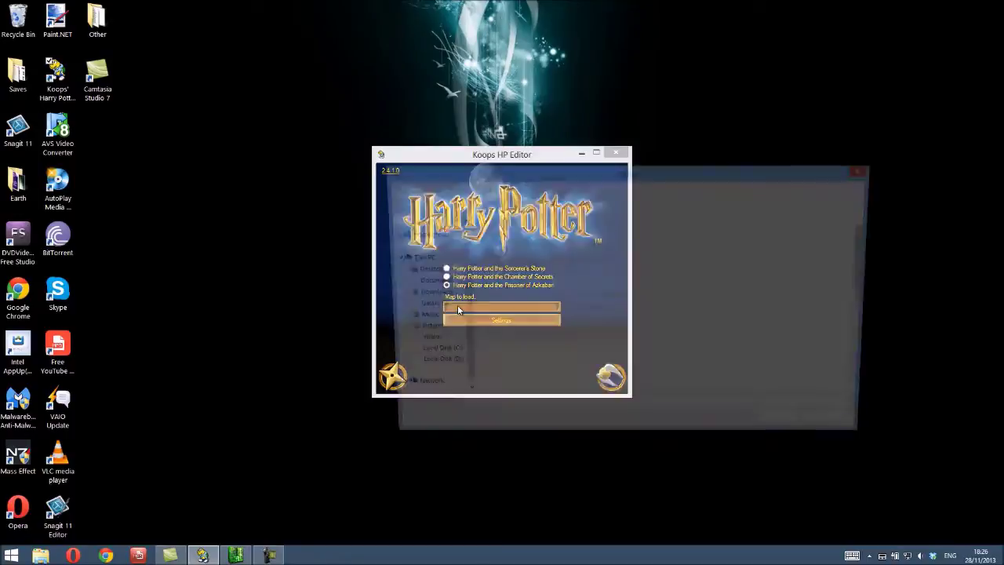
left_click_drag(869, 243, 857, 363)
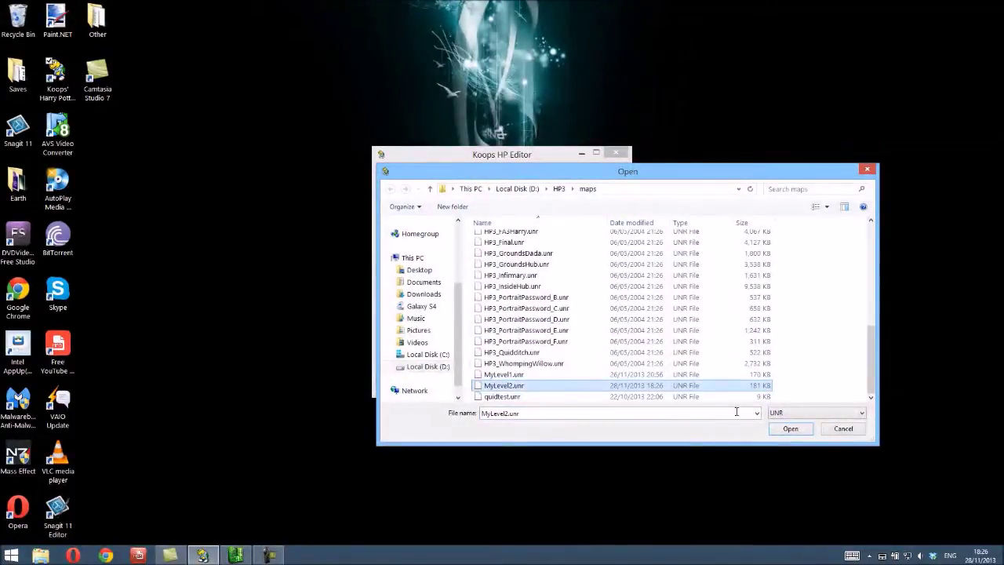
left_click(787, 432)
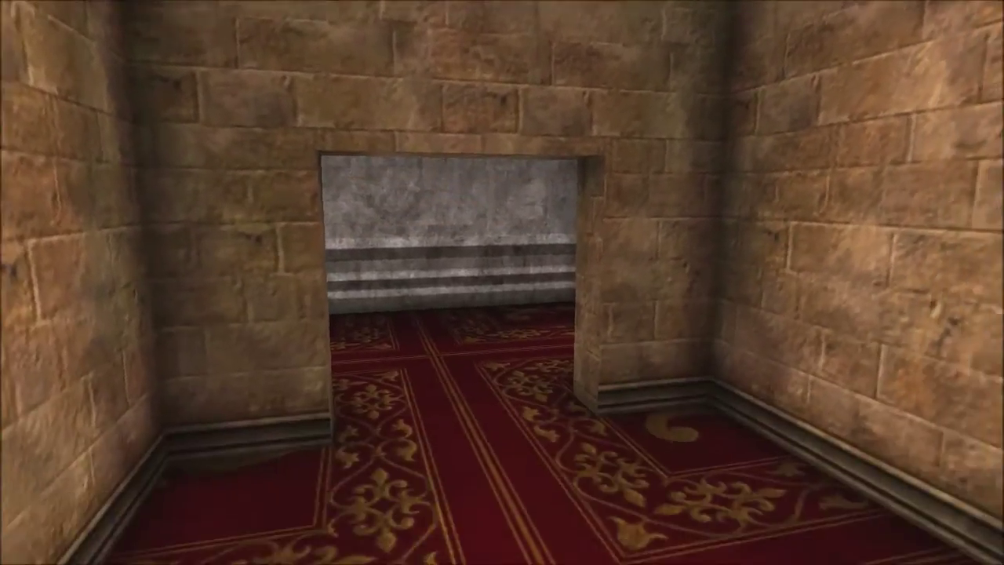
Step: Walk through both rooms and the doorway in the game to examine the textures, floor alignment and lighting
key("w")
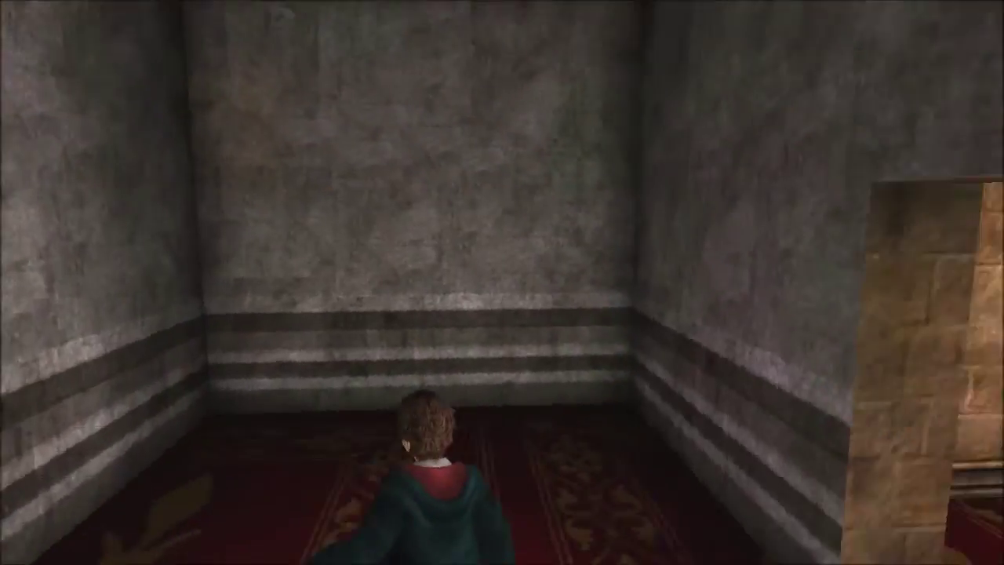
key("space")
key("w")
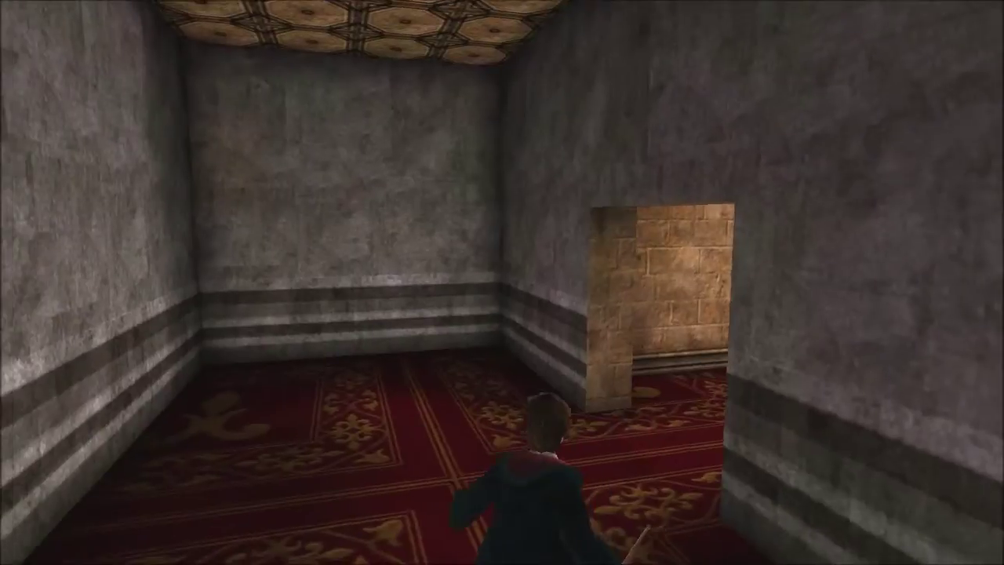
key("w")
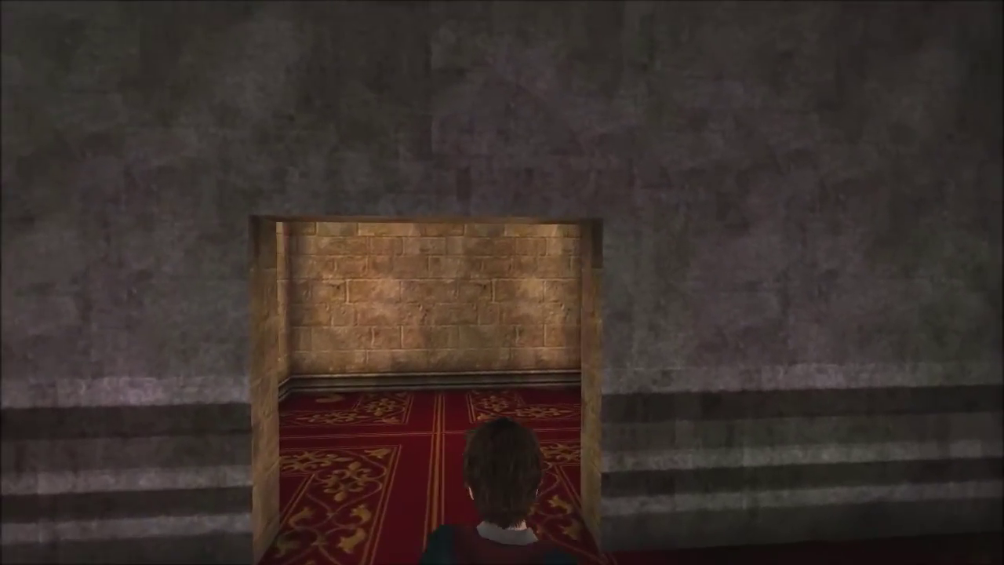
key("w")
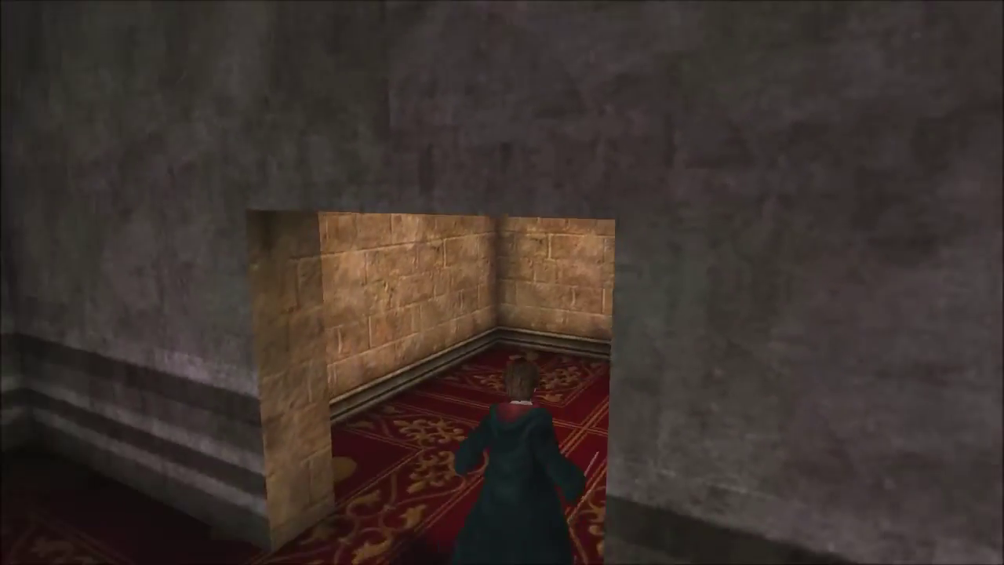
key("w")
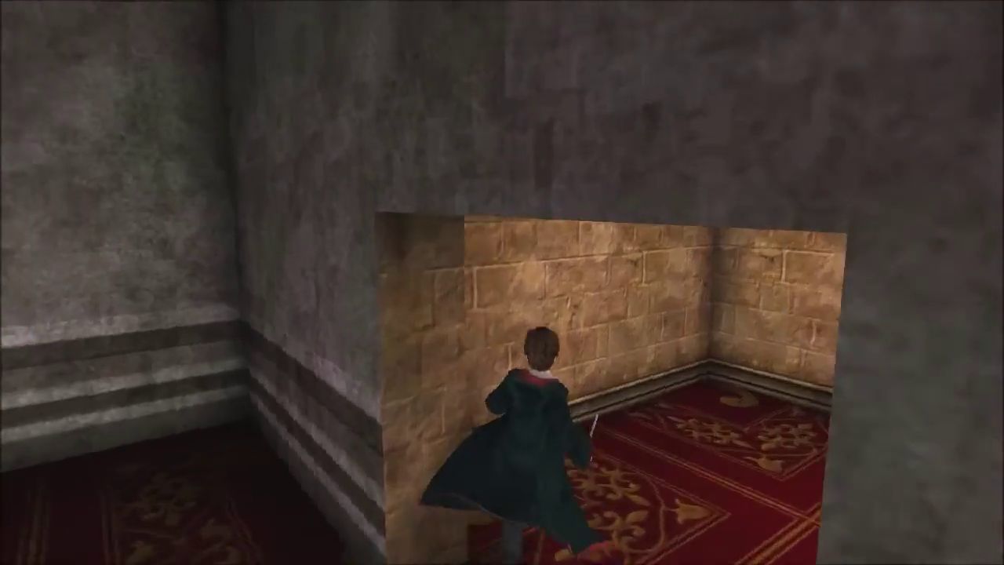
key("w")
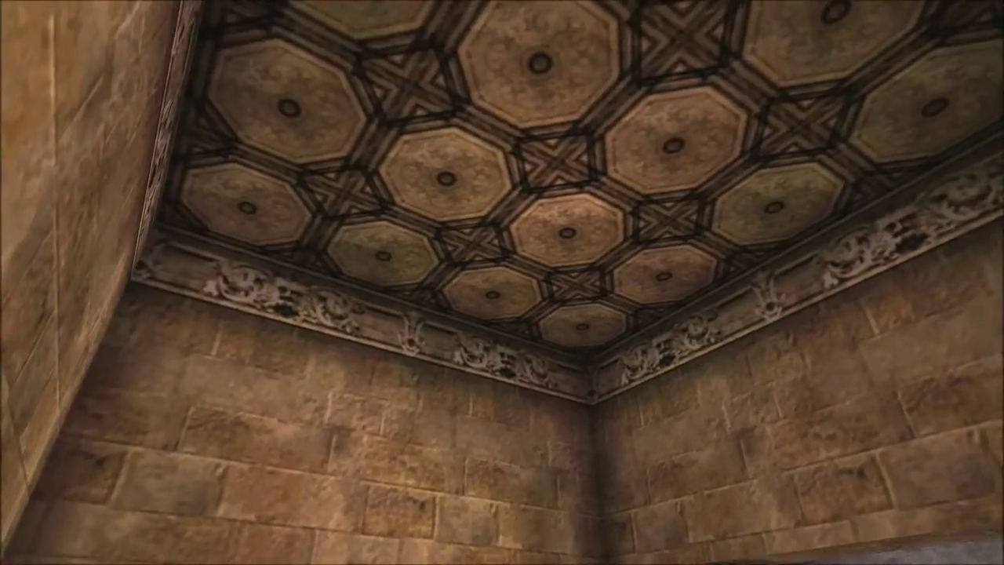
key("w")
key("w")
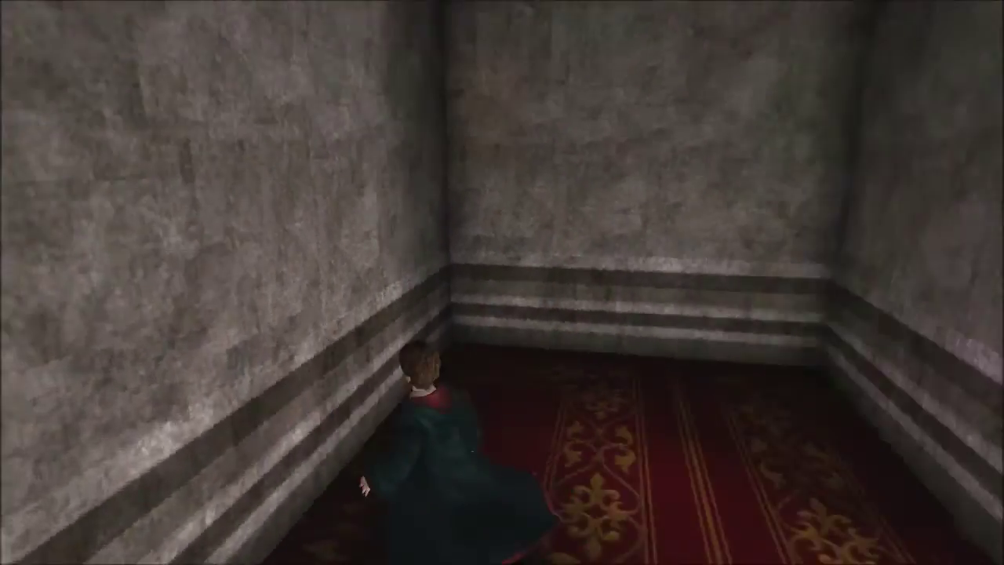
key("w")
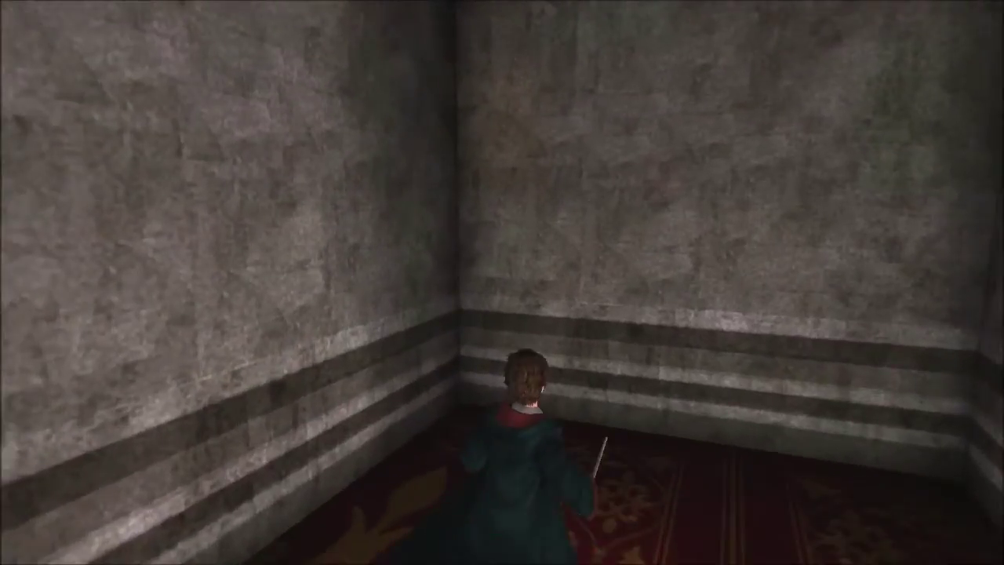
key("w")
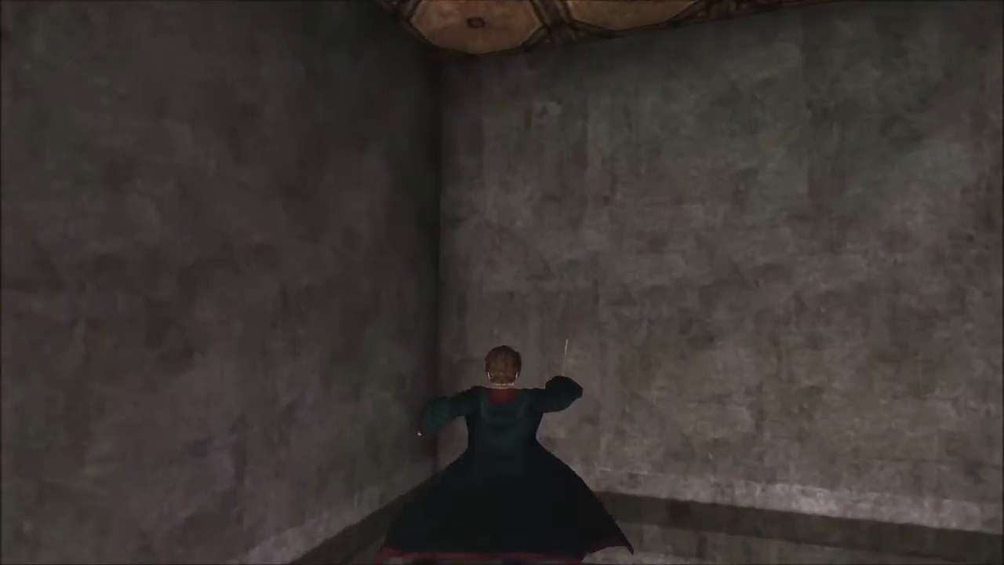
key("w")
left_click(502, 283)
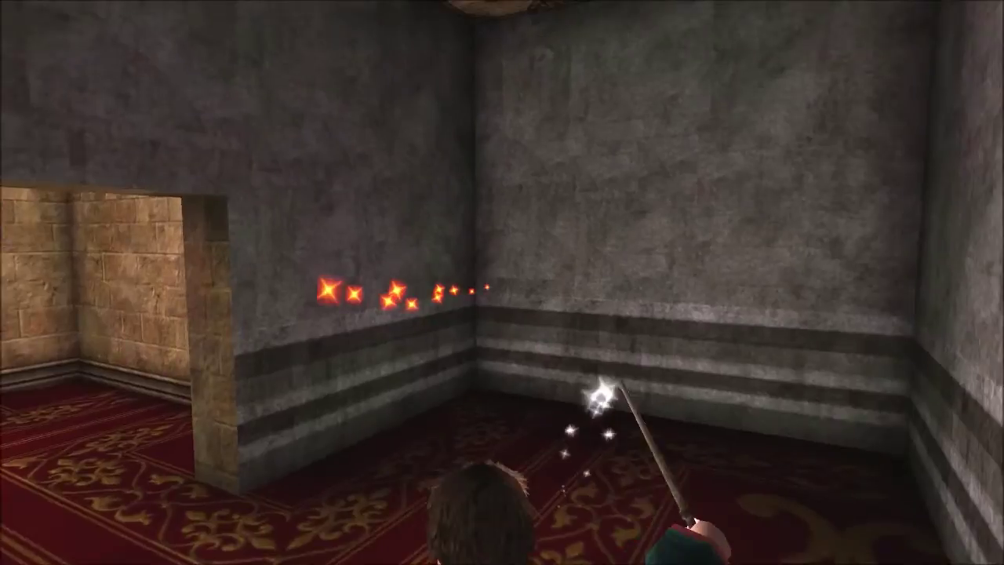
key("w")
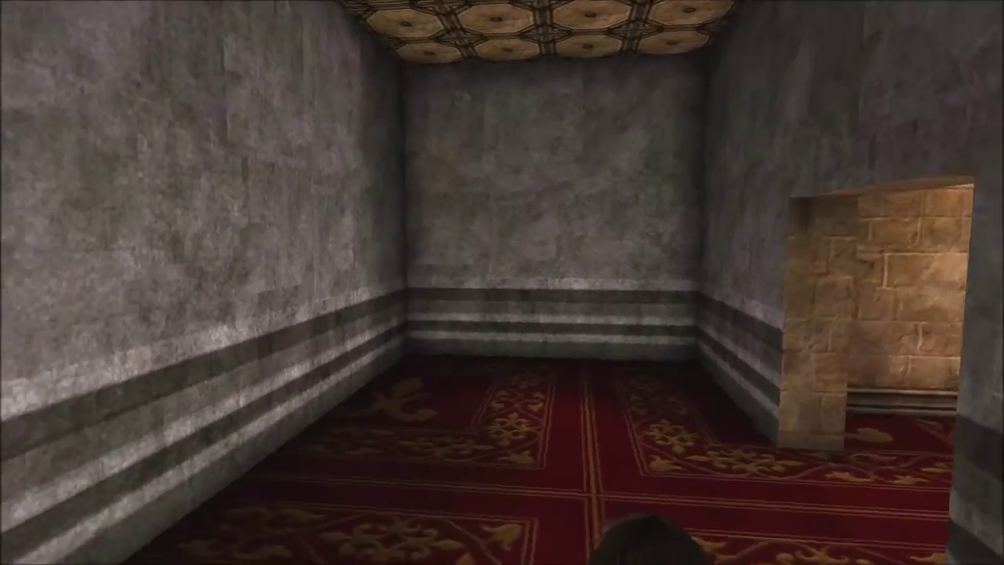
key("w")
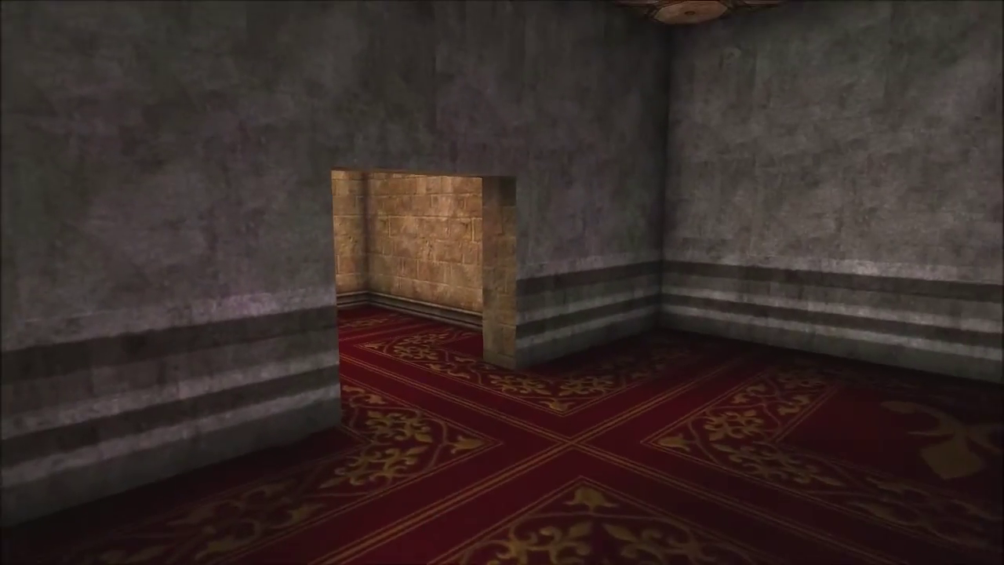
key("w")
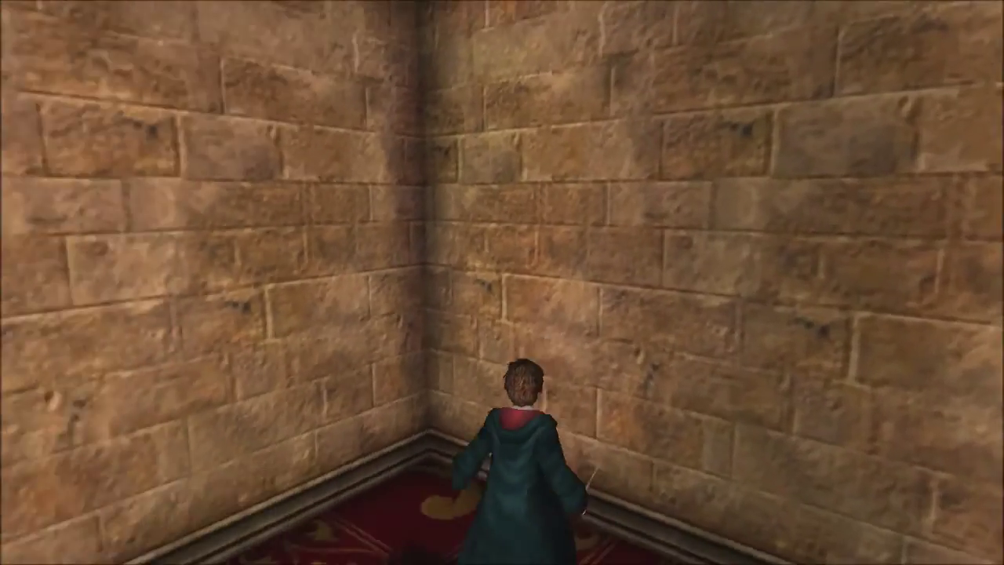
key("w")
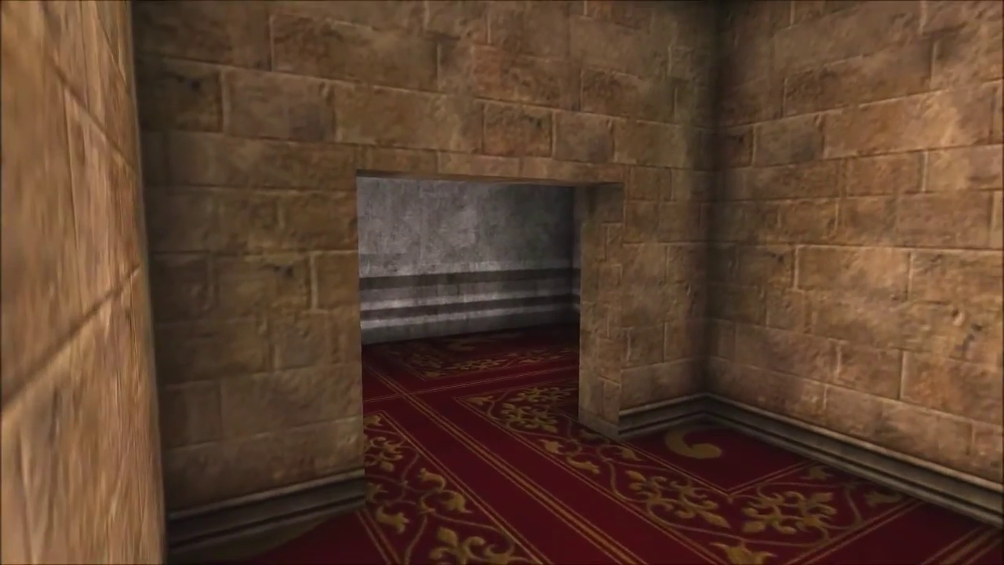
key("w")
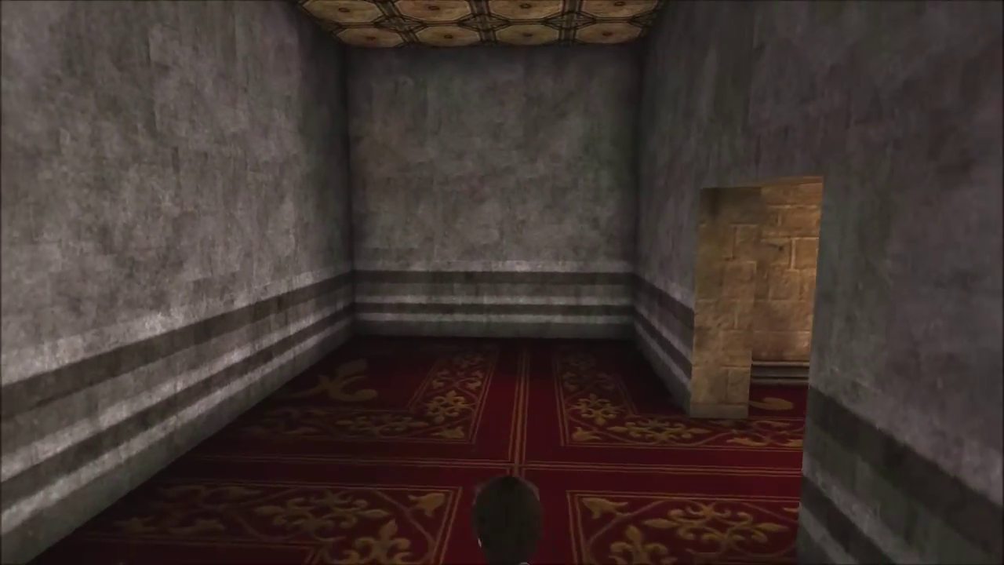
key("w")
key("w")
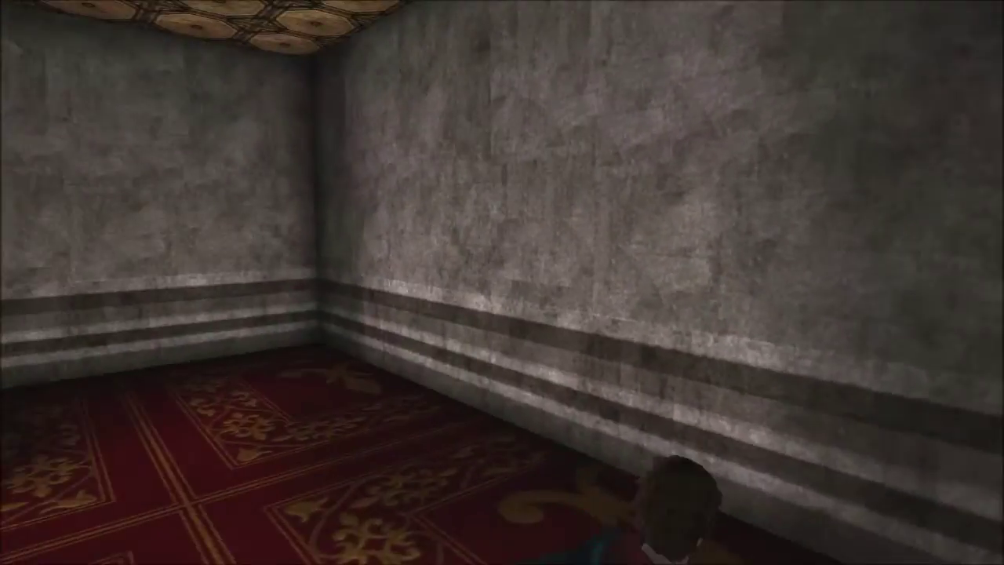
key("w")
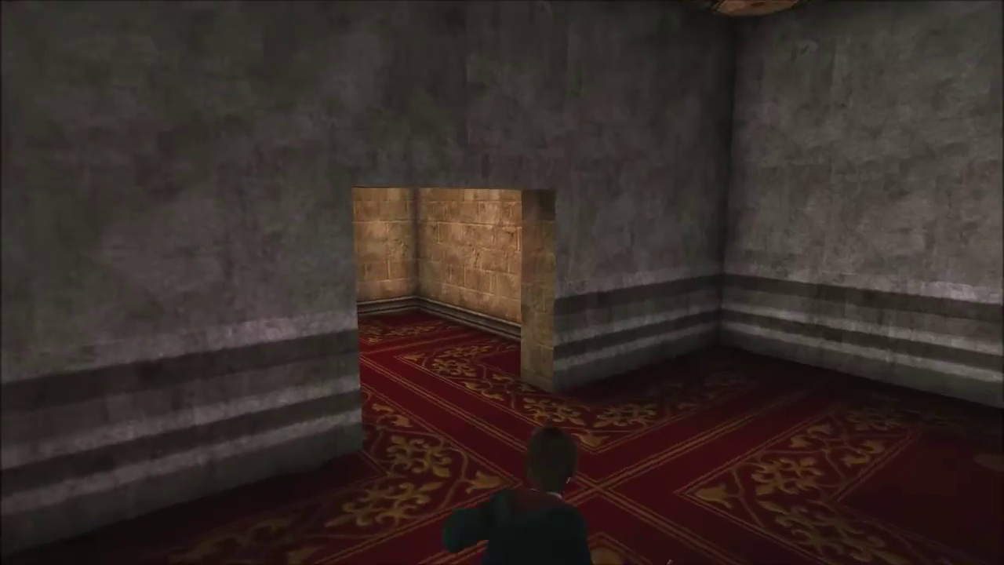
key("w")
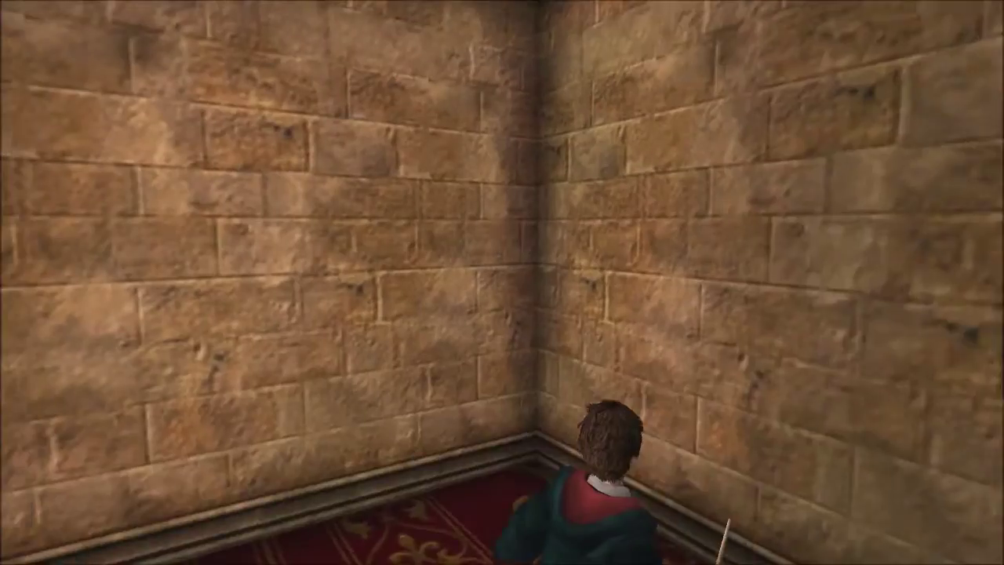
key("w")
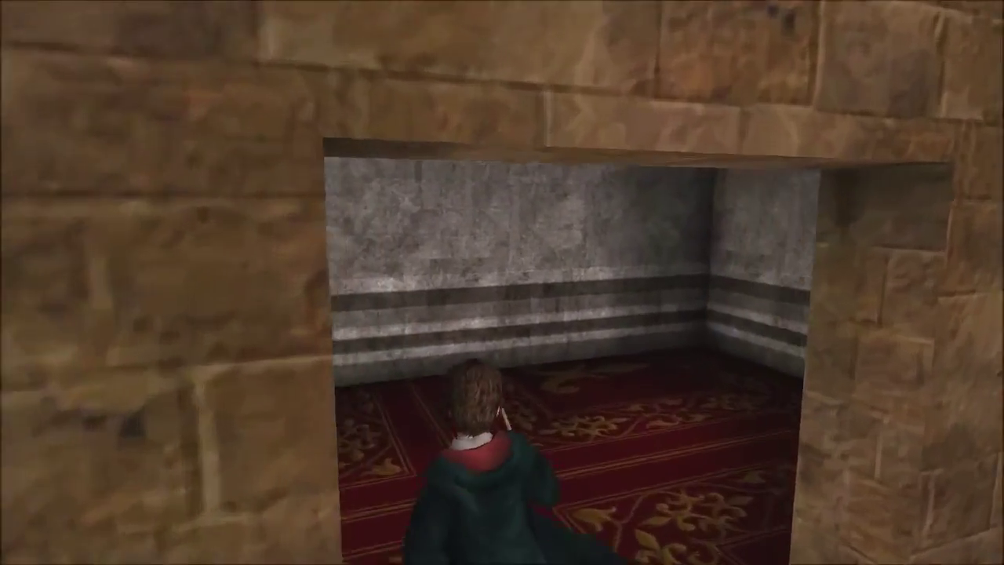
key("w")
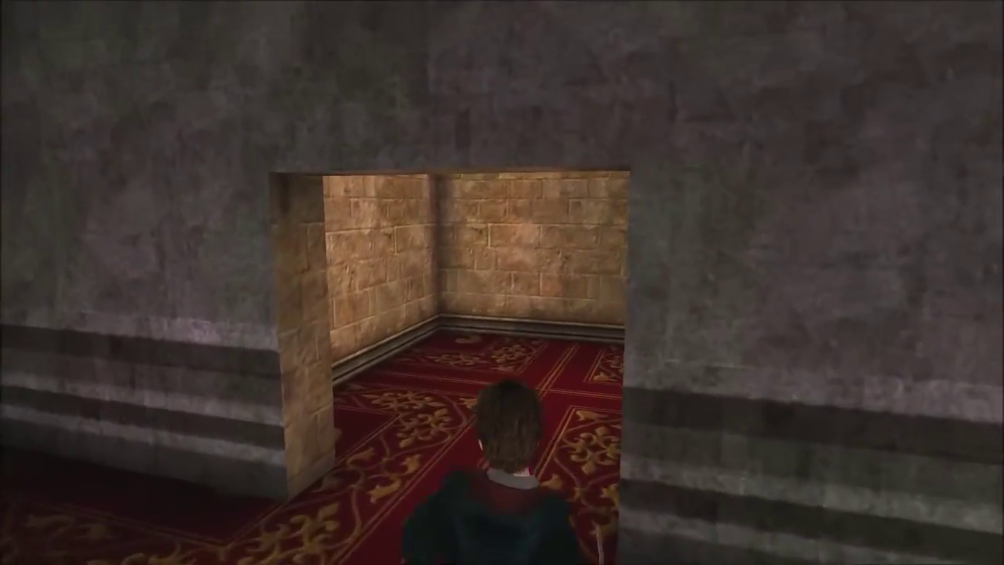
key("w")
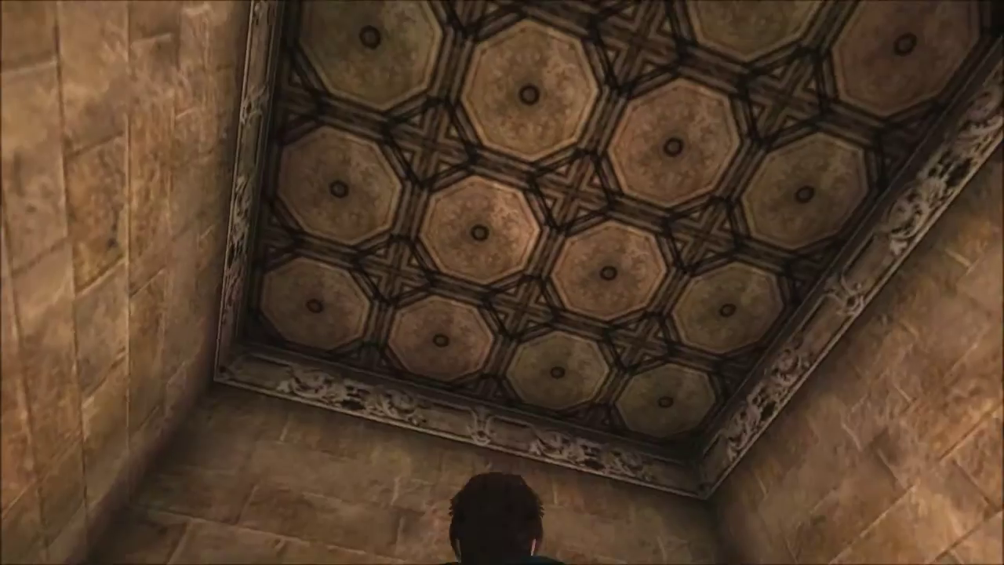
key("w")
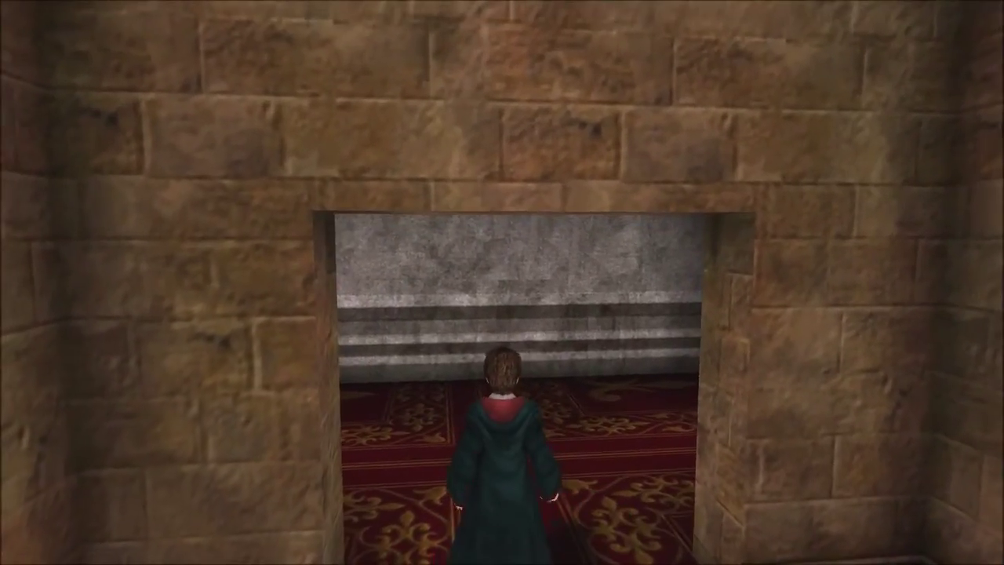
key("w")
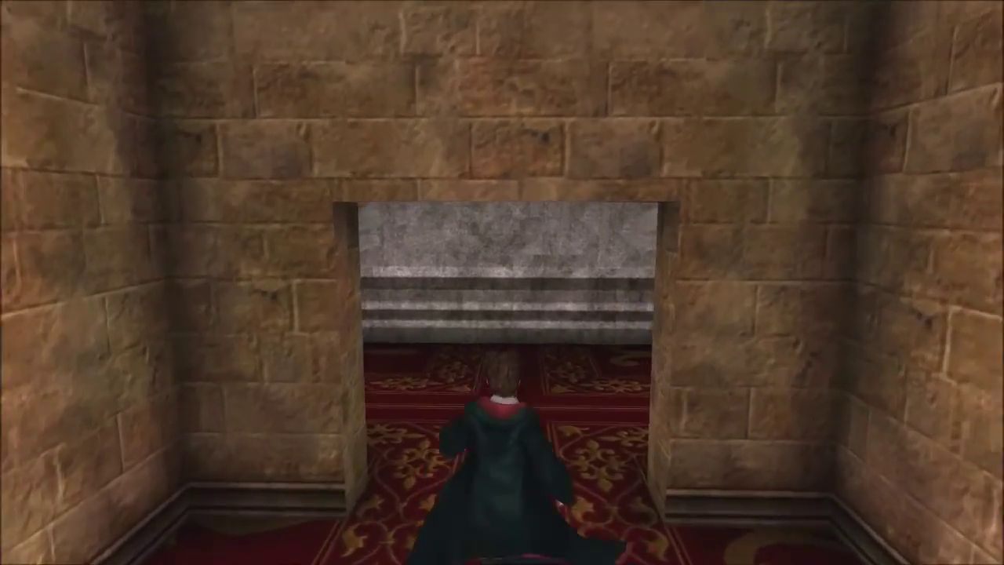
key("w")
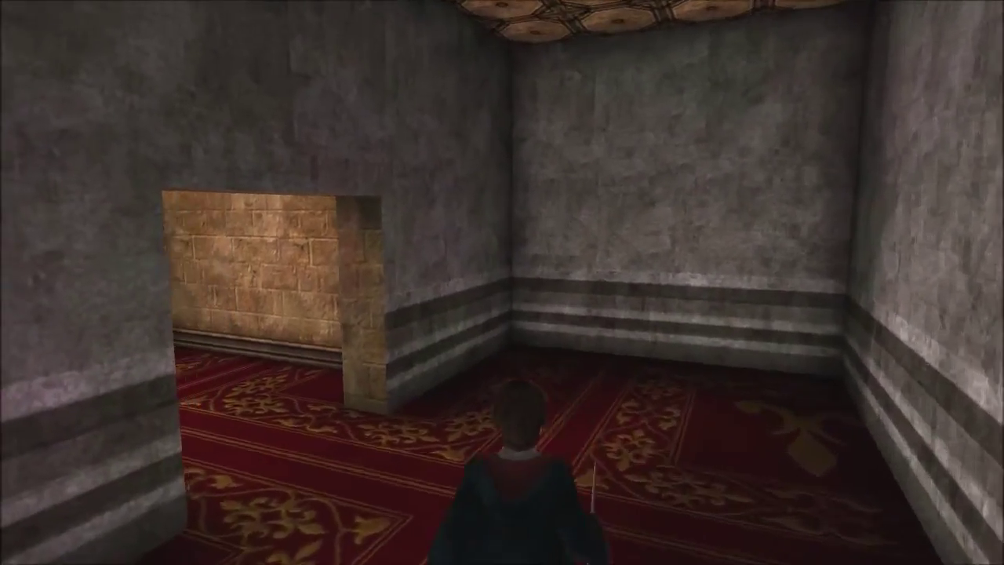
key("w")
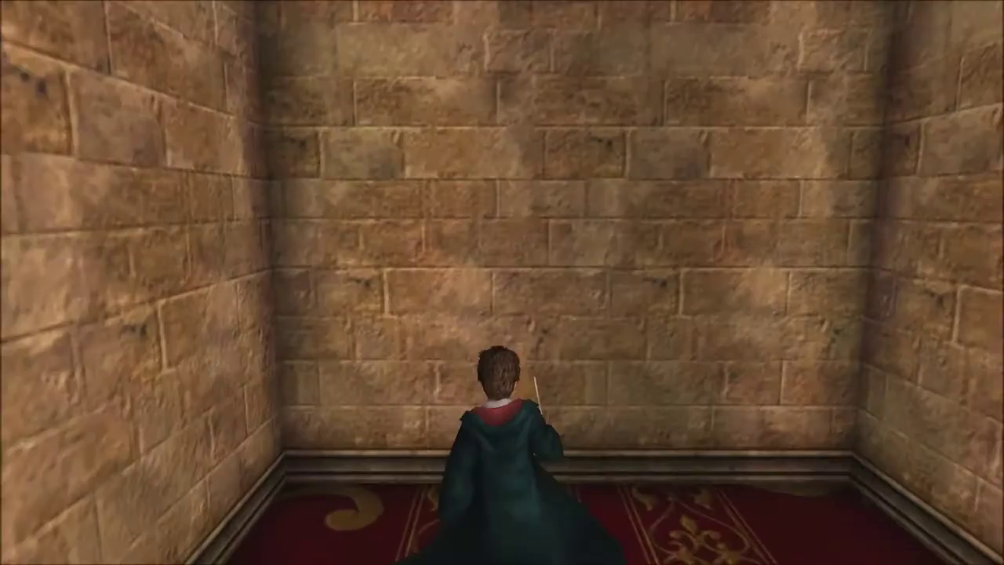
key("w")
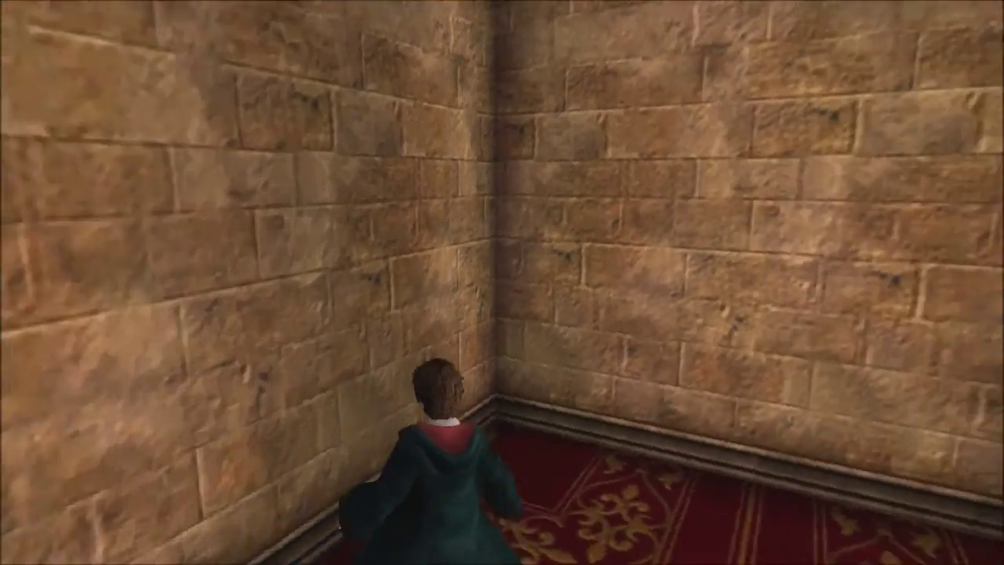
key("w")
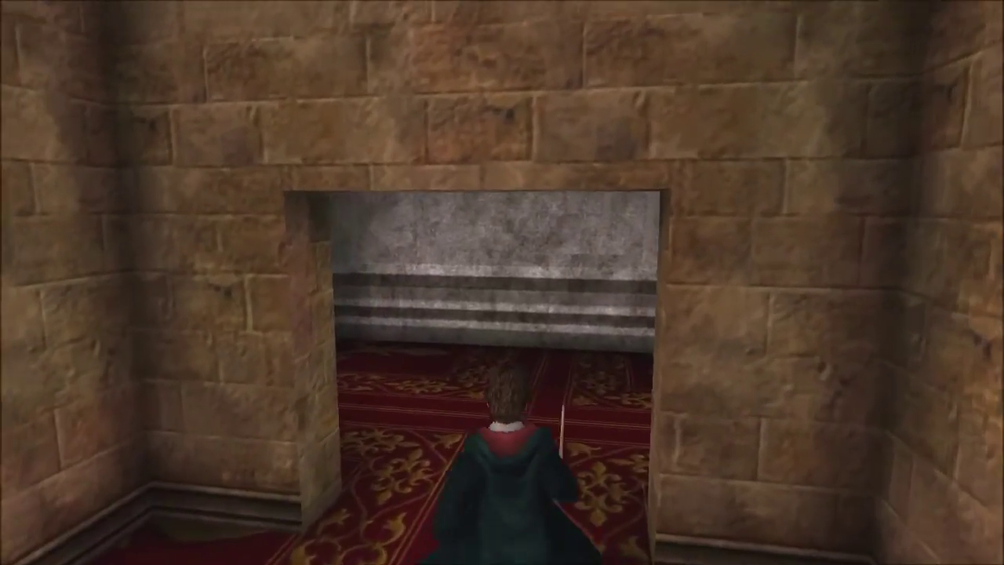
key("s")
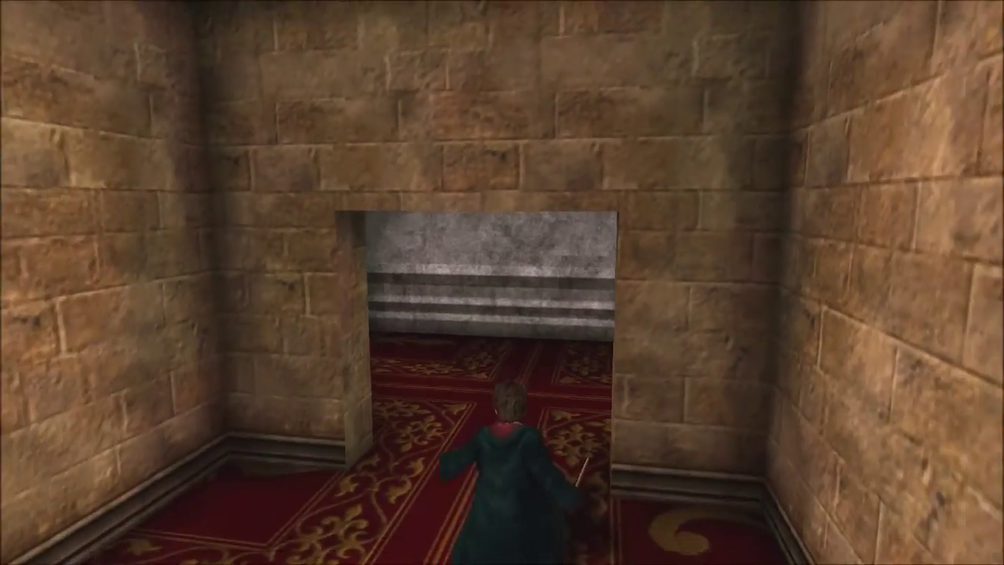
key("w")
key("s")
key("w")
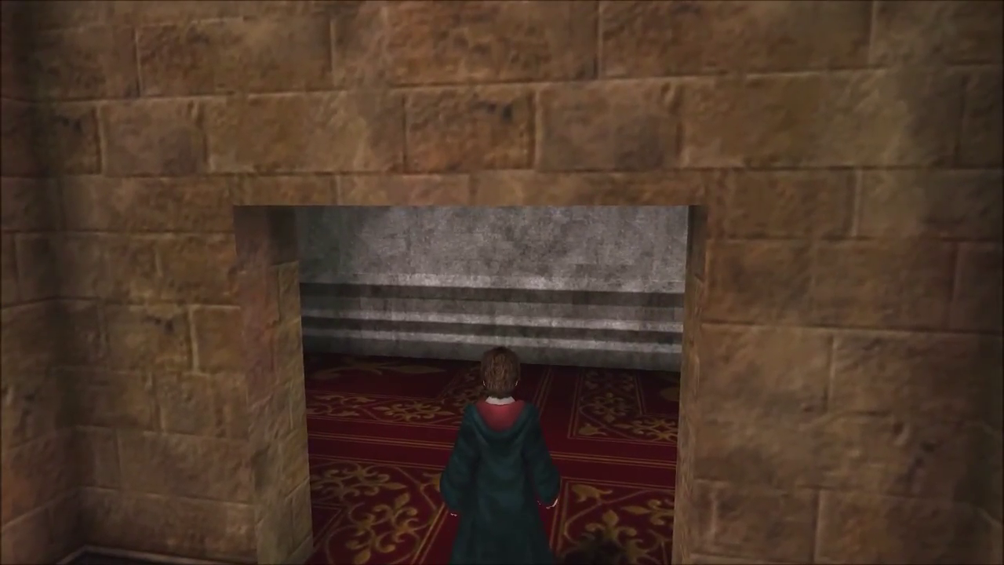
key("w")
key("s")
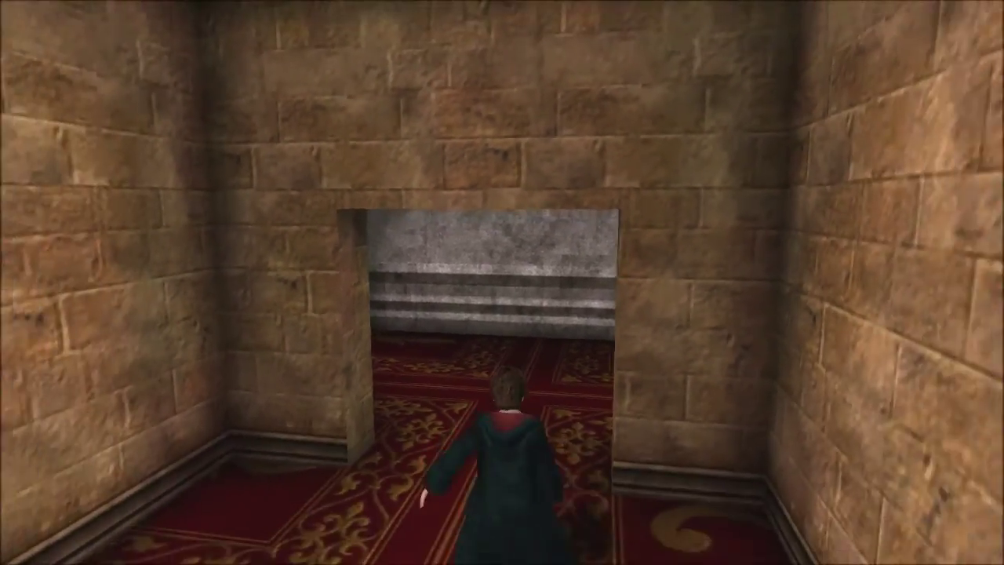
key("w")
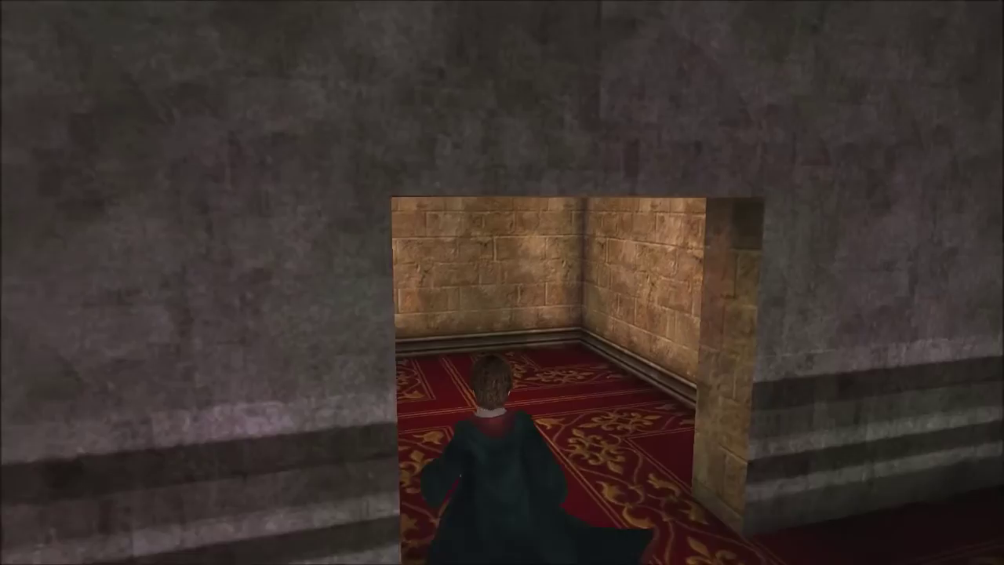
key("w")
key("w")
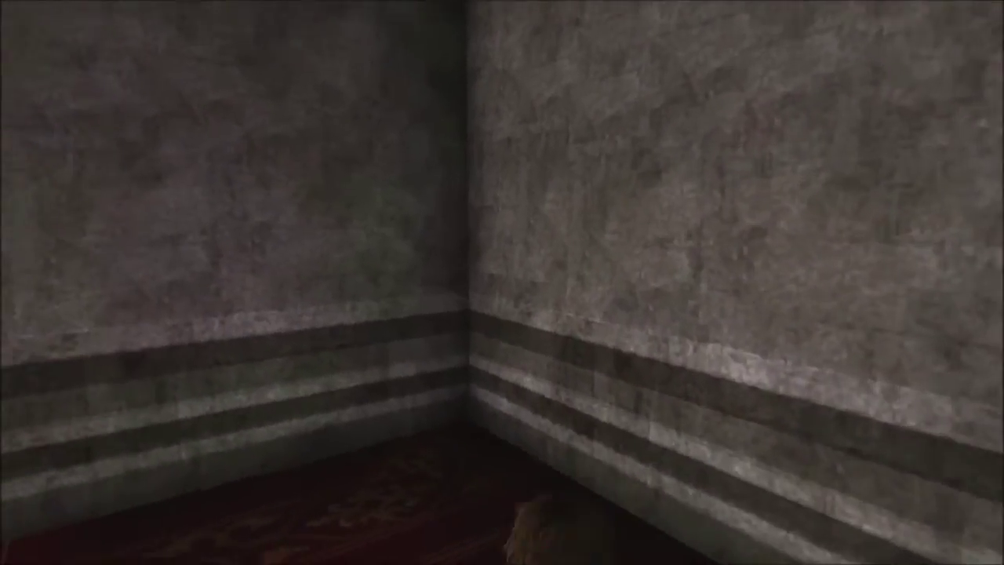
key("w")
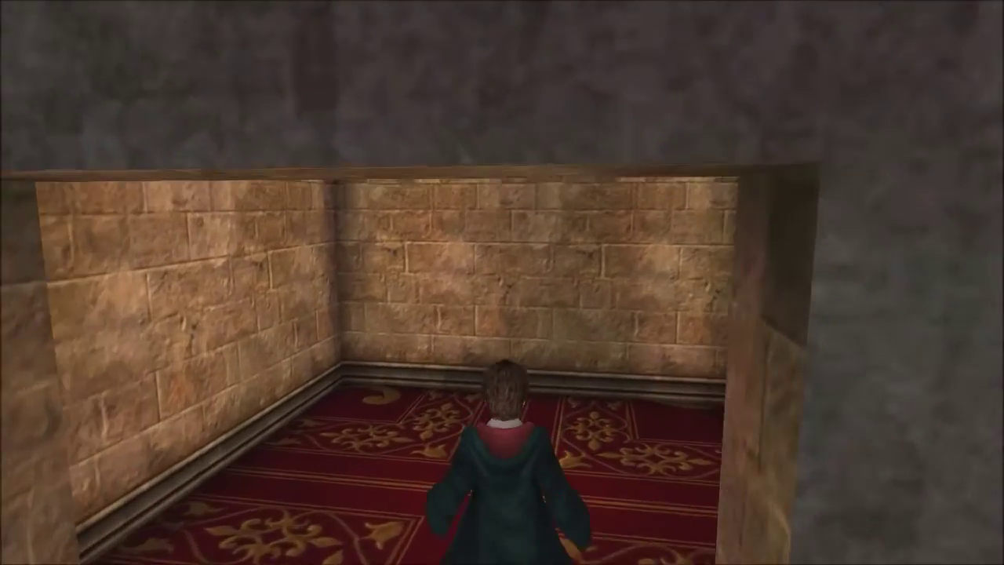
key("w")
key("s")
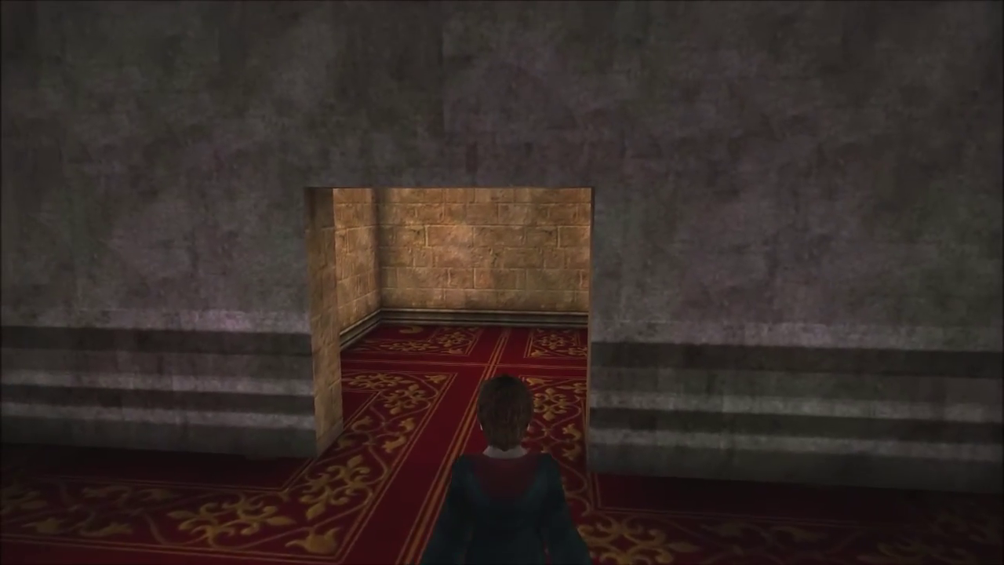
key("w")
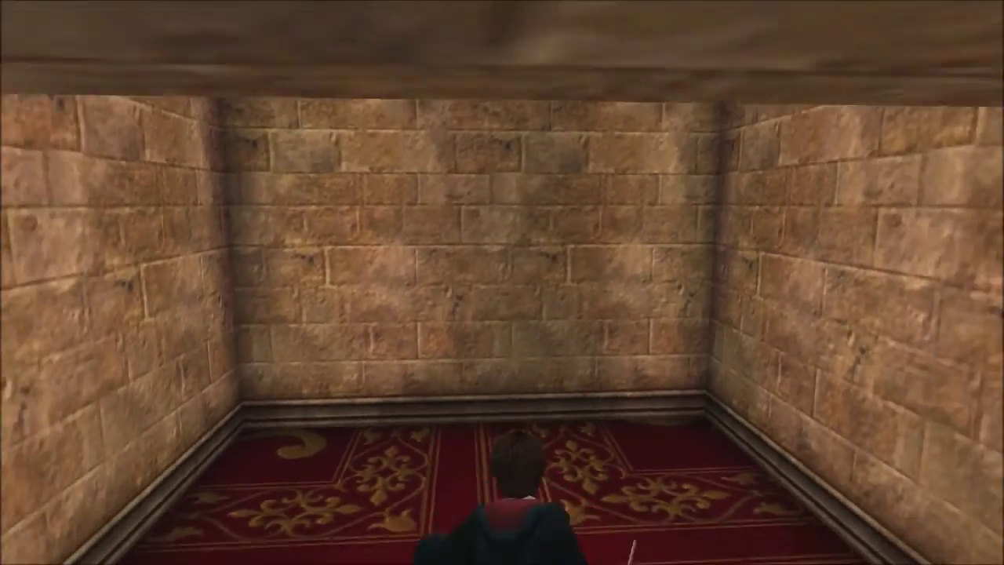
key("s")
key("w")
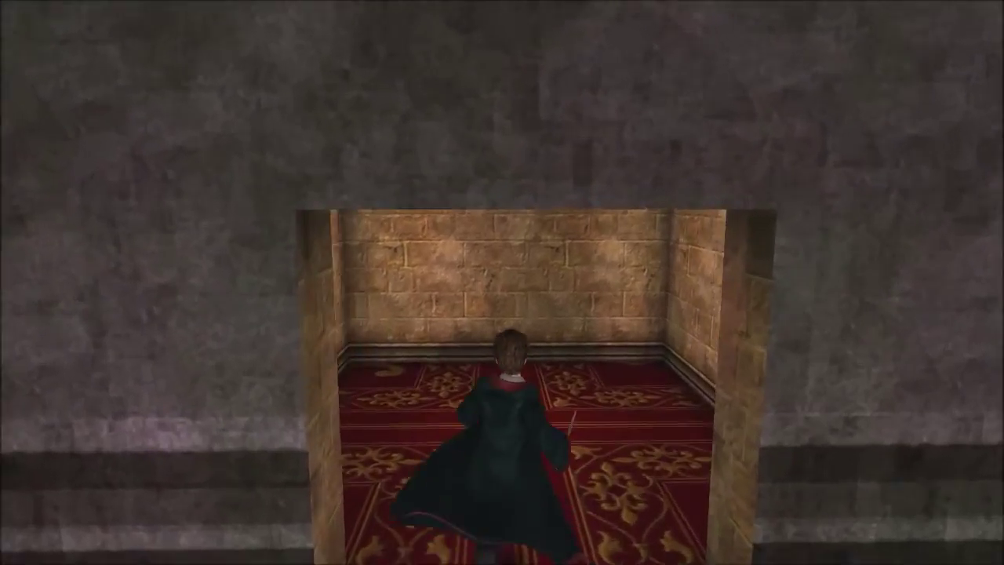
key("s")
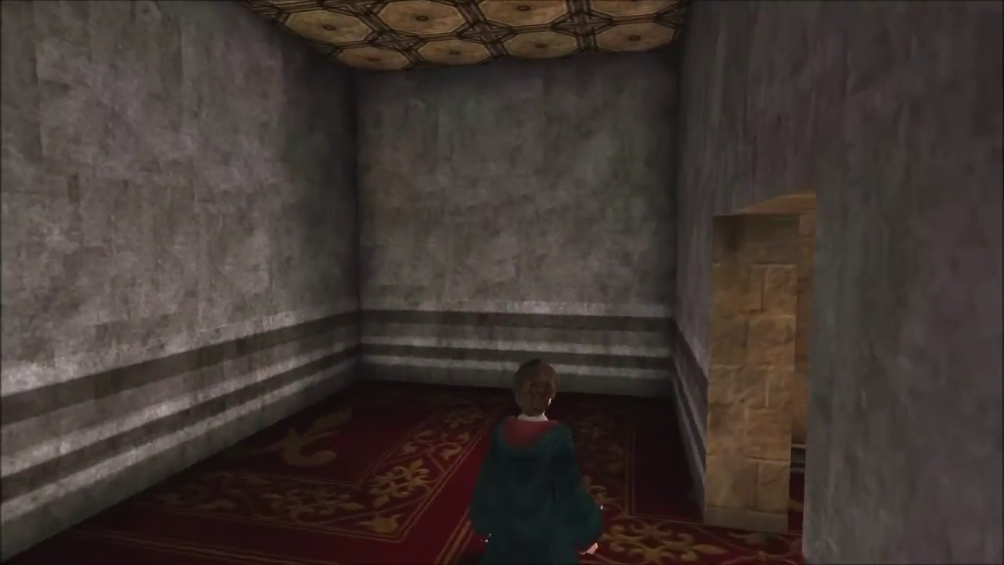
key("w")
key("s")
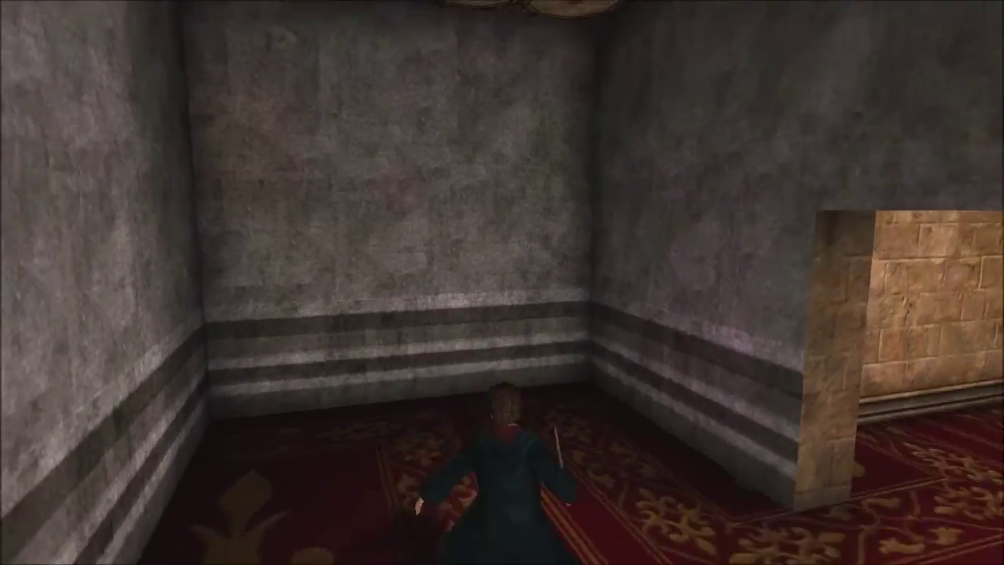
key("w")
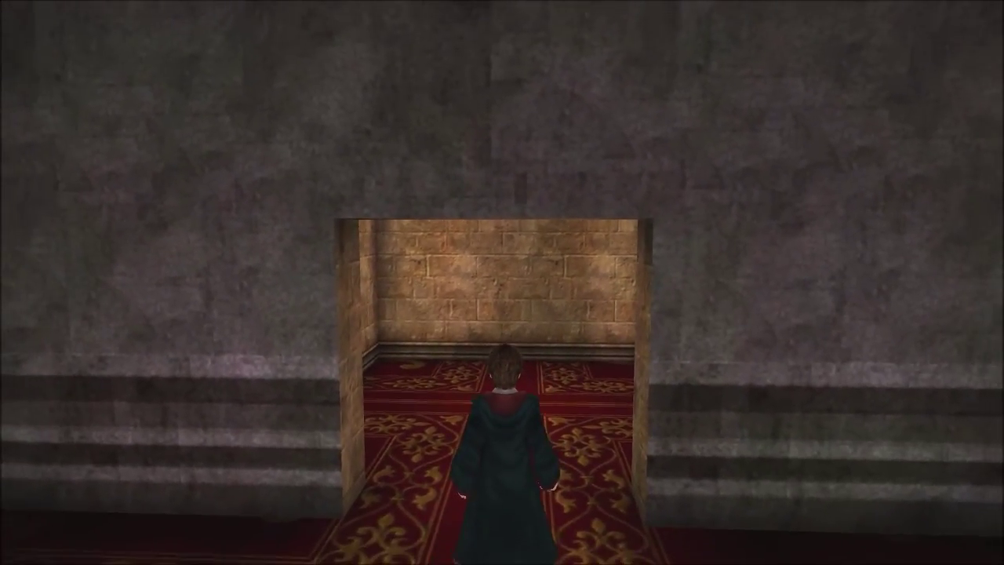